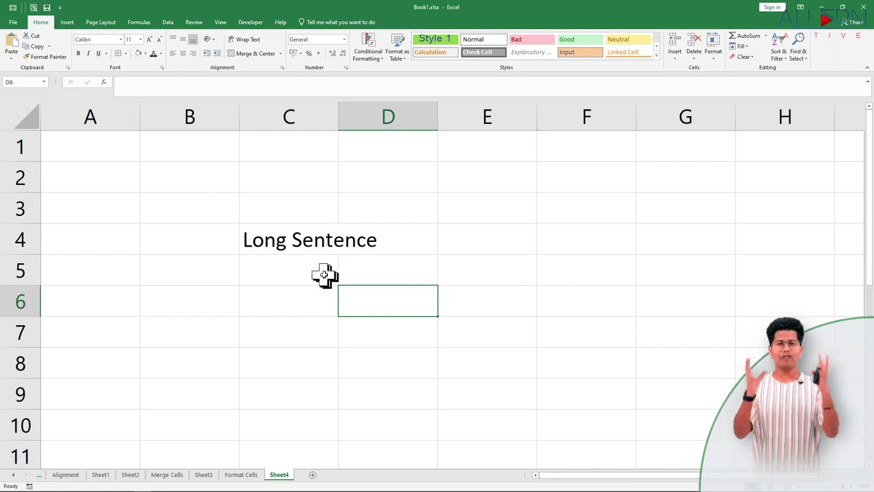
Wrap the 'Long Sentence' text in C4 so it sits on two lines.
{"action": "left_click", "coordinate": [307, 239]}
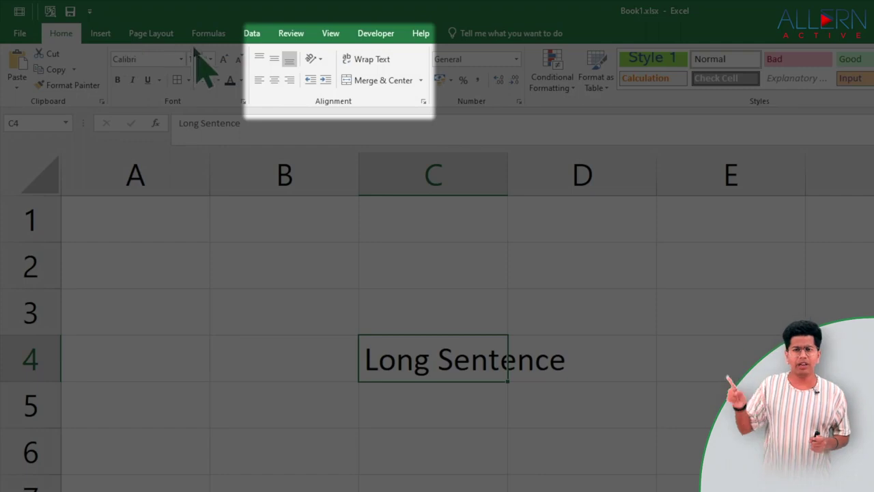
{"action": "left_click", "coordinate": [378, 60]}
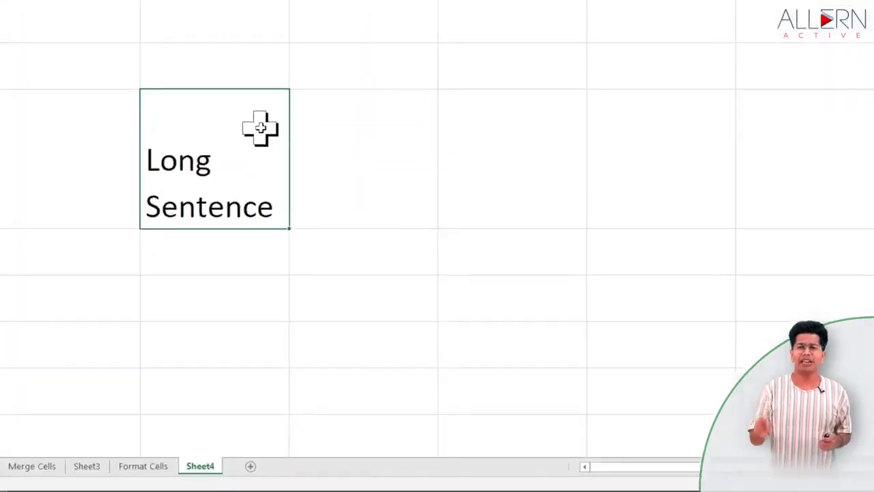
Turn off Wrap text for C4 in the Format Cells Alignment settings.
{"action": "right_click", "coordinate": [318, 247]}
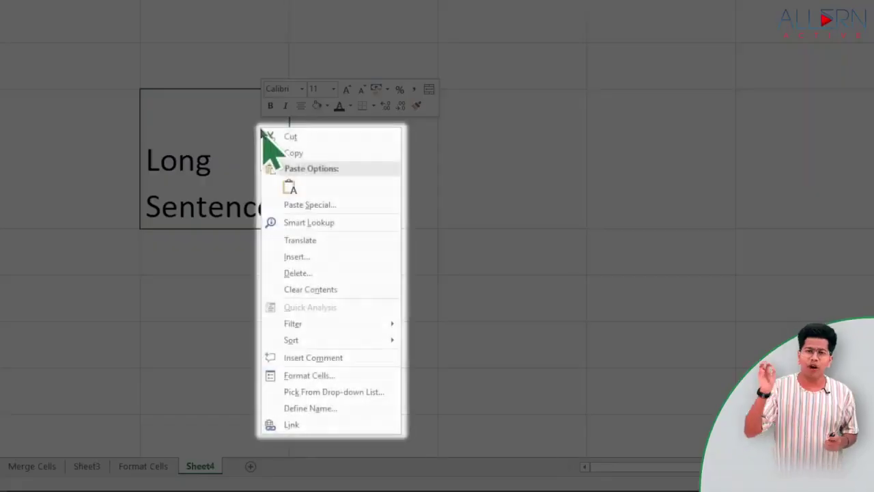
{"action": "left_click", "coordinate": [307, 376]}
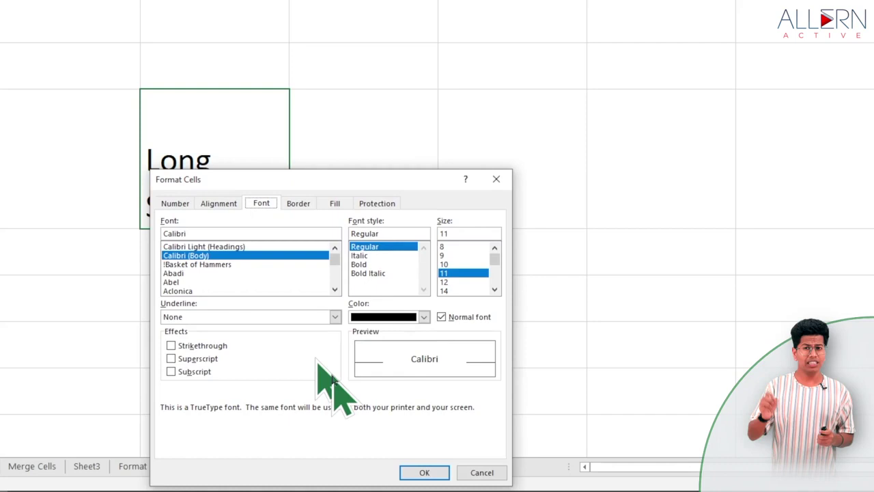
{"action": "left_click_drag", "start_coordinate": [375, 177], "coordinate": [504, 26]}
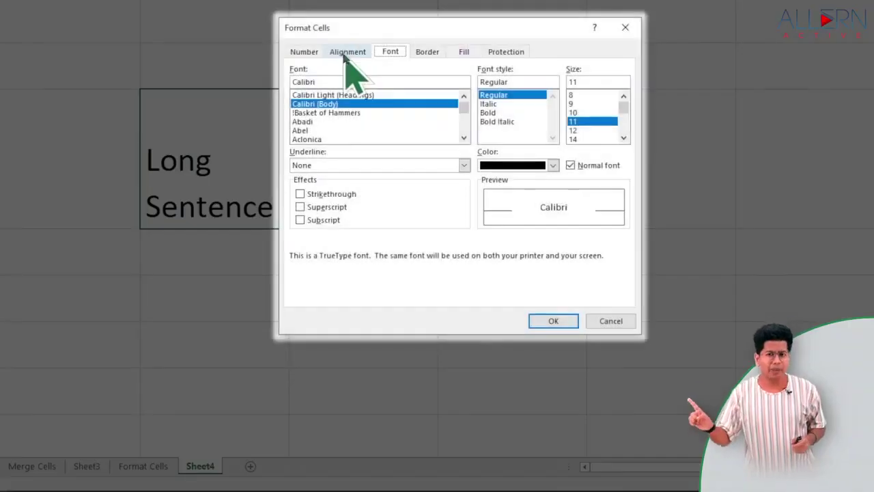
{"action": "left_click", "coordinate": [345, 55]}
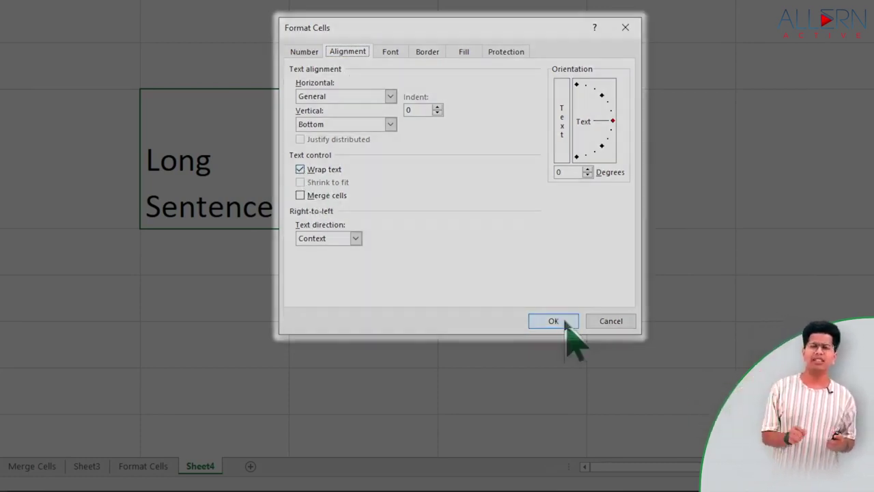
{"action": "left_click", "coordinate": [564, 323]}
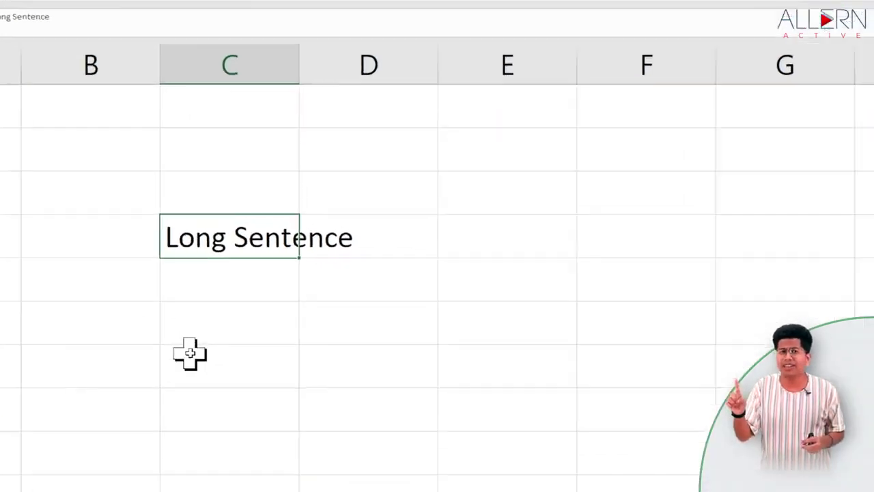
Insert a manual line break before 'Sentence' in cell C4.
{"action": "left_click", "coordinate": [222, 303]}
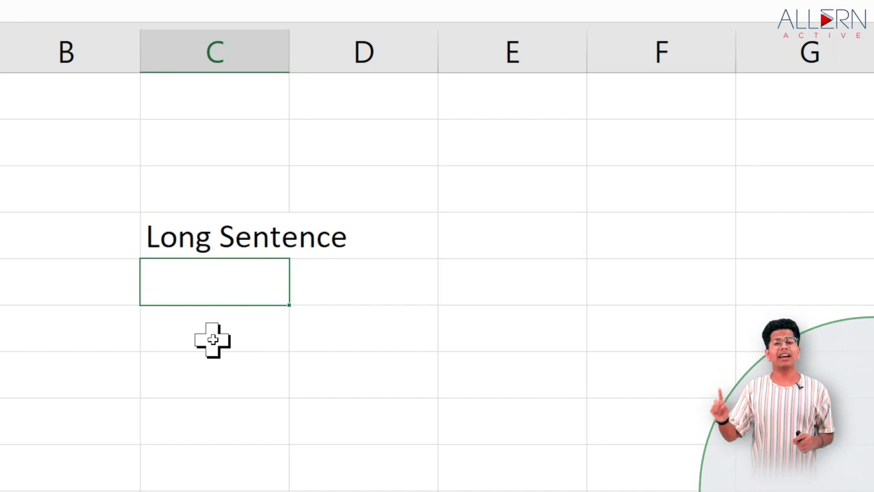
{"action": "left_click", "coordinate": [226, 236]}
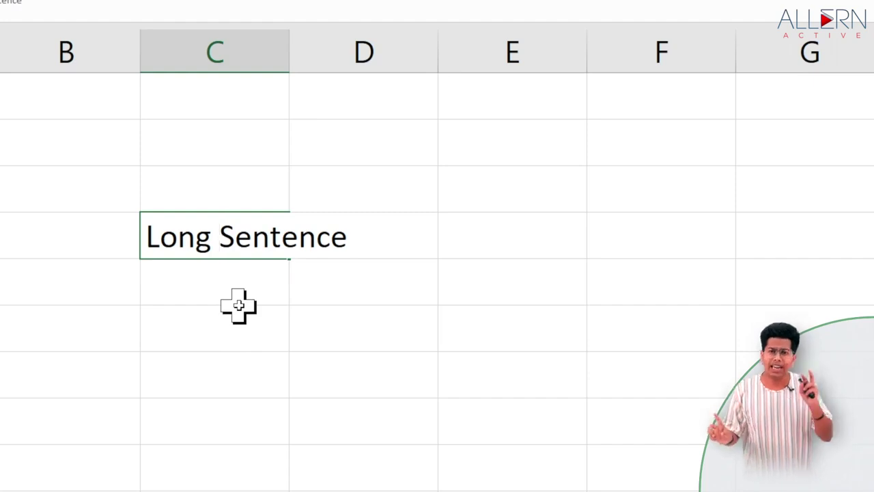
{"action": "key", "text": "alt+Return"}
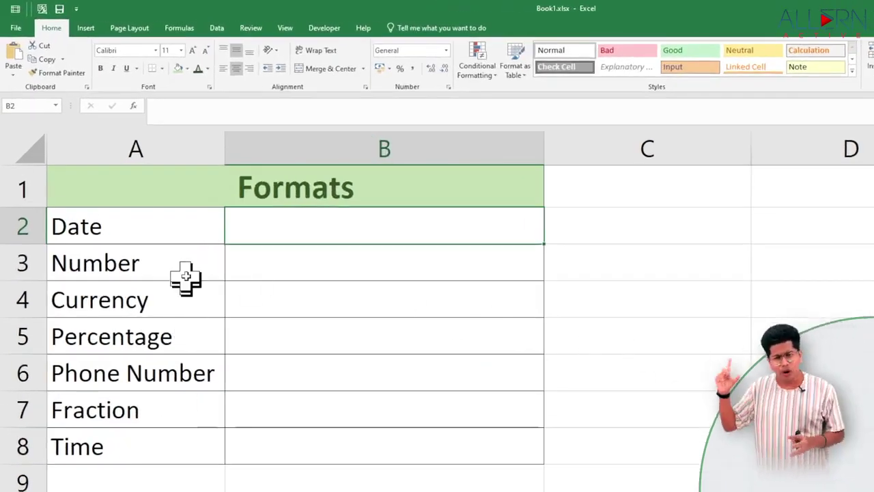
Enter the date 31-03-2022 in B2 beside the Date label.
{"action": "left_click", "coordinate": [185, 234]}
{"action": "left_click", "coordinate": [184, 268]}
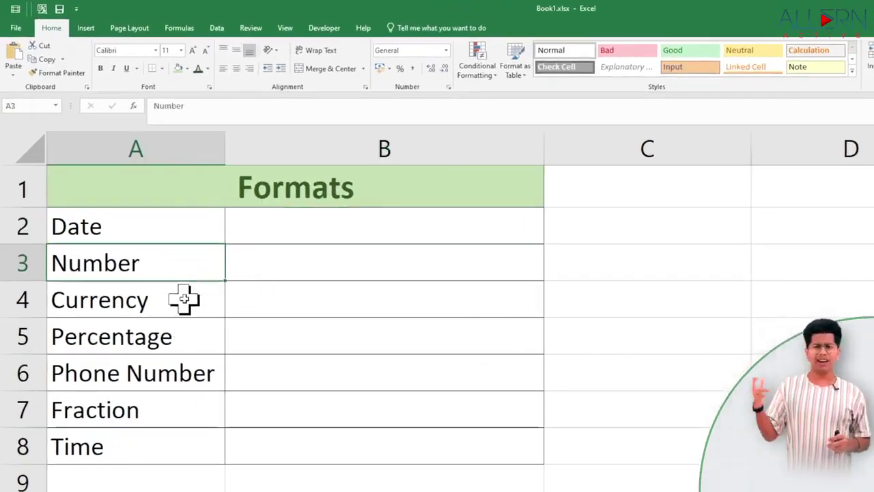
{"action": "left_click", "coordinate": [183, 298]}
{"action": "left_click", "coordinate": [186, 338]}
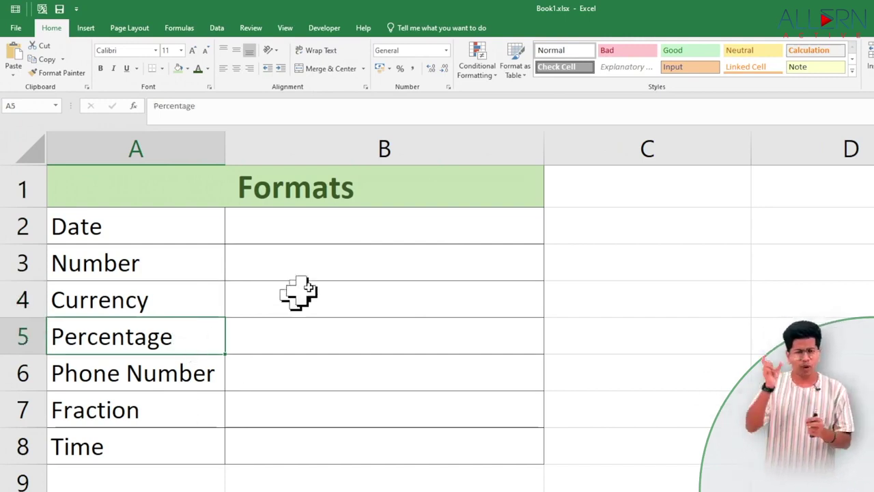
{"action": "left_click", "coordinate": [404, 229]}
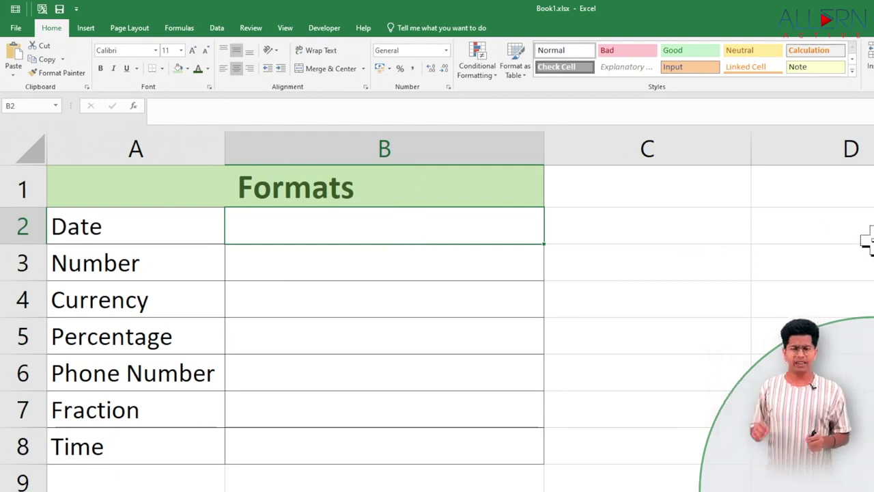
{"action": "type", "text": "31"}
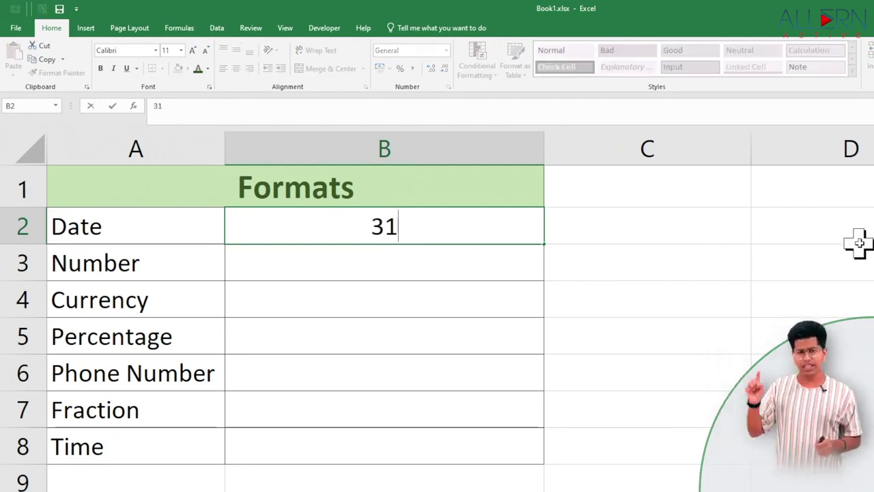
{"action": "type", "text": "-03"}
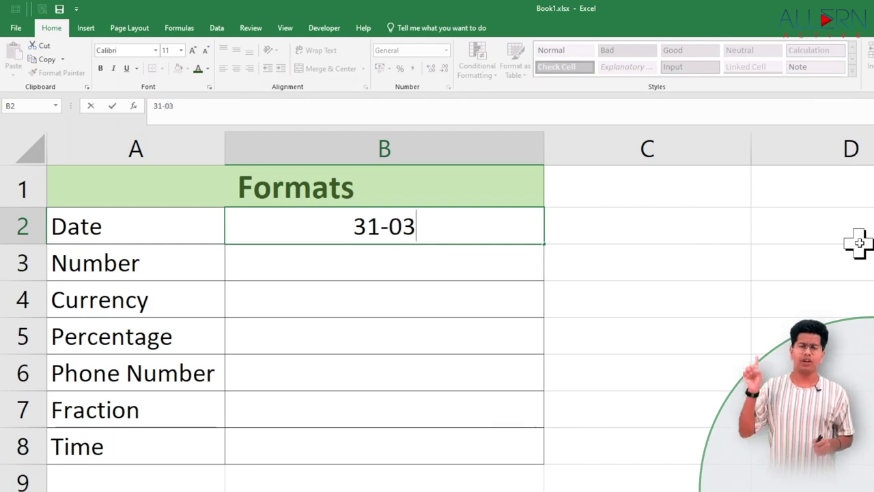
{"action": "type", "text": "-2022"}
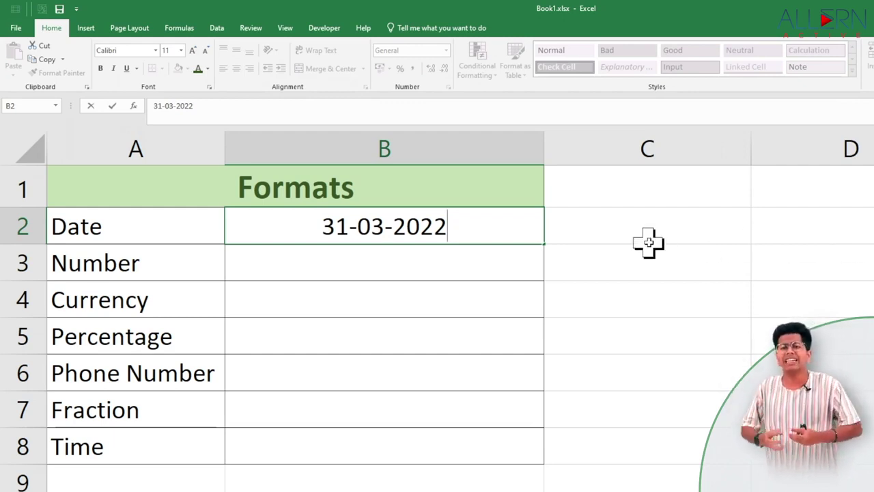
{"action": "left_click", "coordinate": [588, 240]}
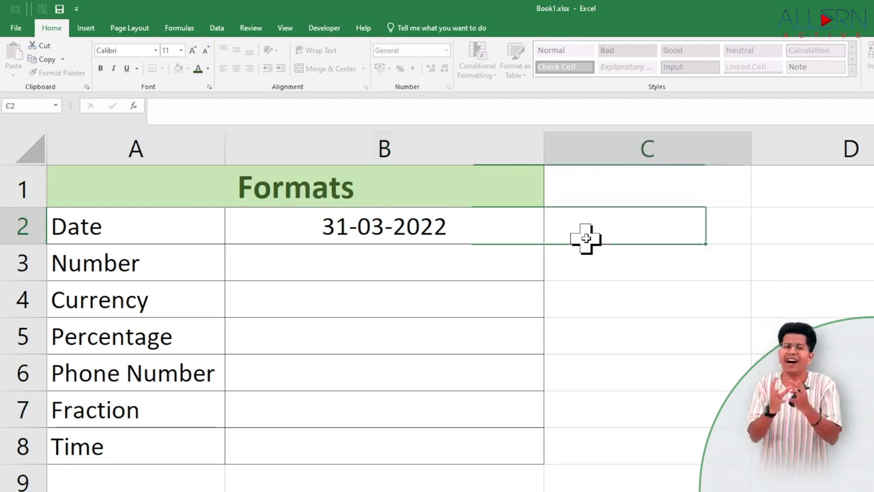
{"action": "left_click", "coordinate": [523, 235]}
{"action": "left_click", "coordinate": [234, 150]}
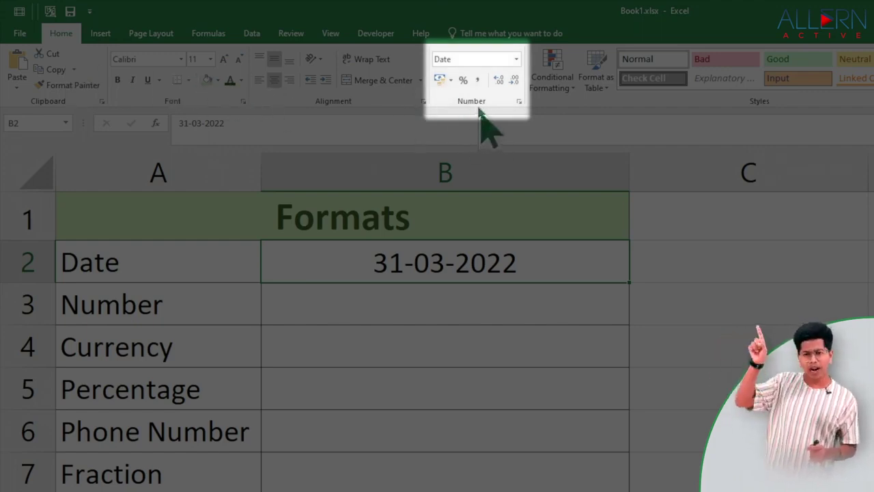
Format B2 with the '14 March 2012' long date style using the English (India) locale.
{"action": "left_click", "coordinate": [517, 60]}
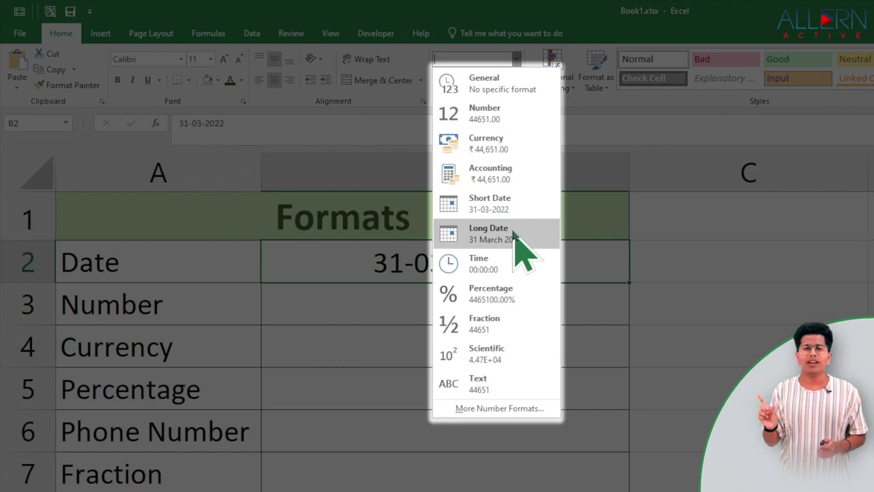
{"action": "left_click", "coordinate": [516, 407]}
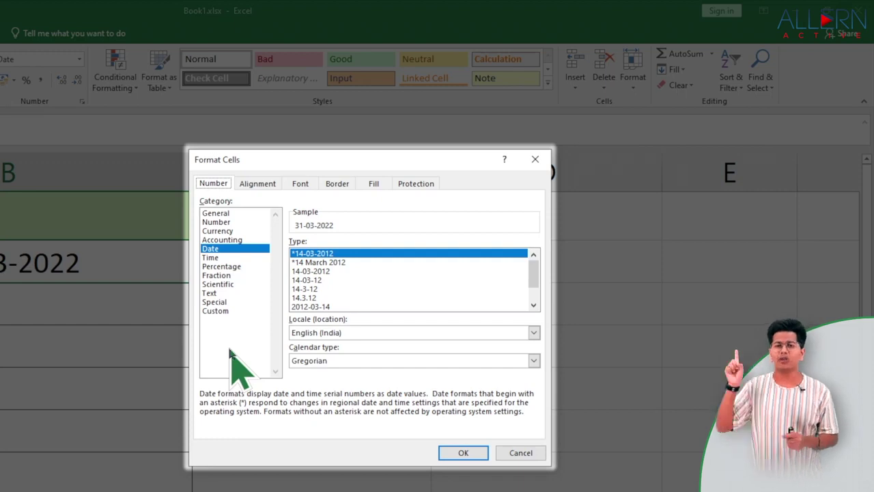
{"action": "scroll", "coordinate": [358, 270], "scroll_direction": "down", "scroll_amount": 1}
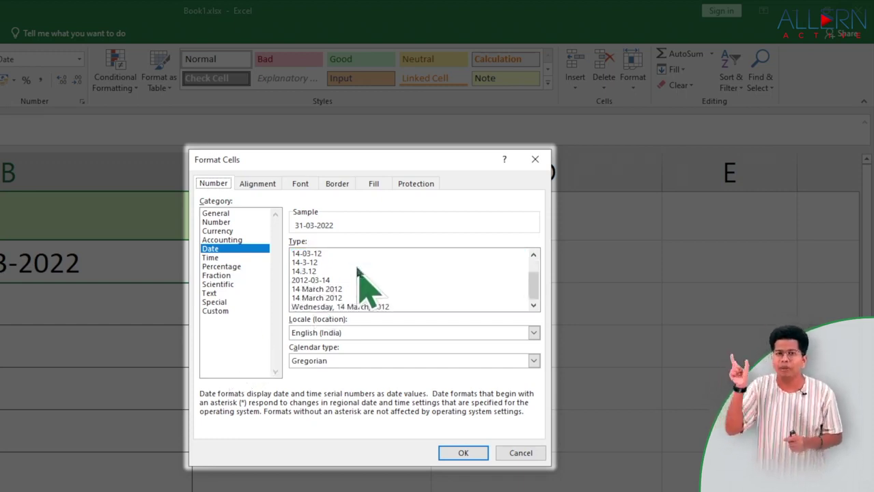
{"action": "left_click", "coordinate": [327, 298]}
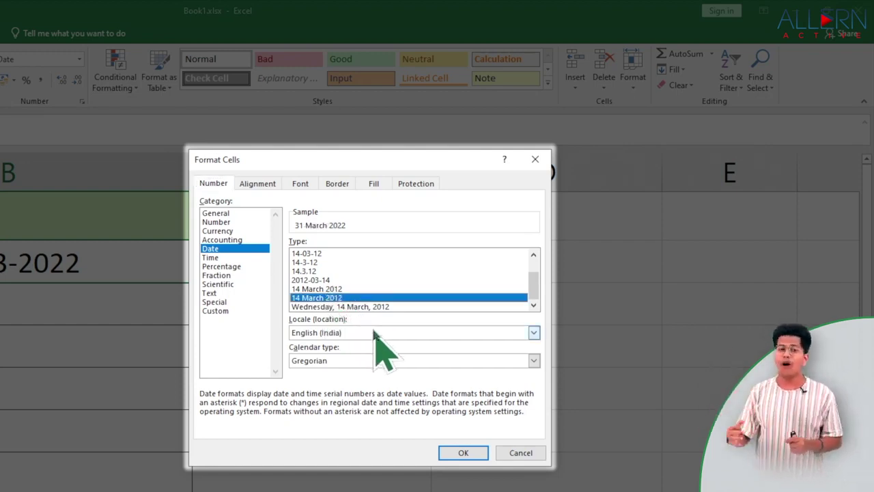
{"action": "left_click", "coordinate": [533, 333]}
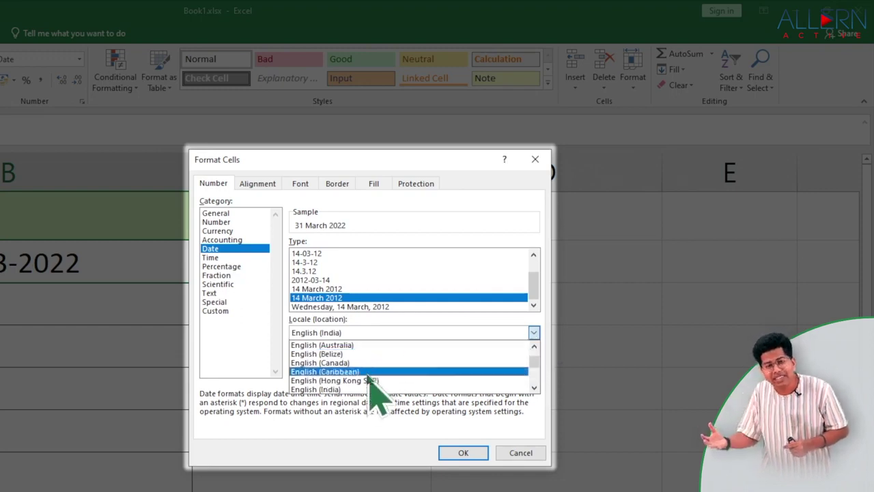
{"action": "left_click", "coordinate": [476, 328]}
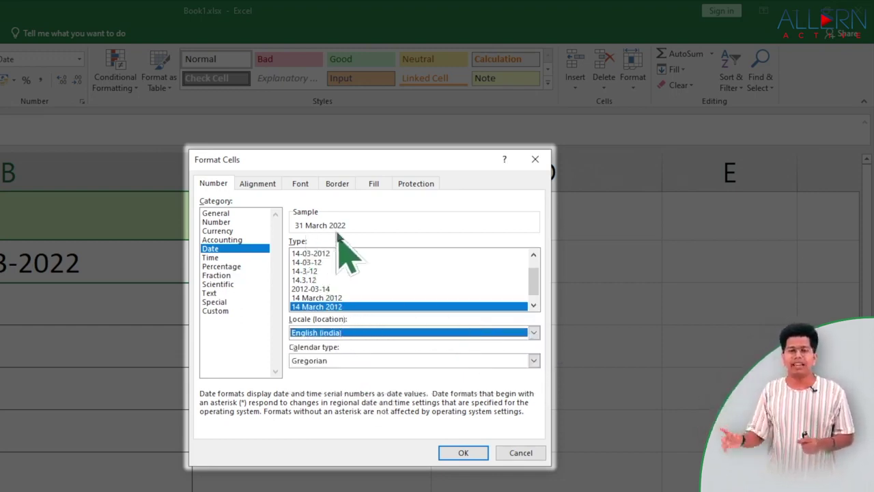
{"action": "left_click", "coordinate": [464, 453]}
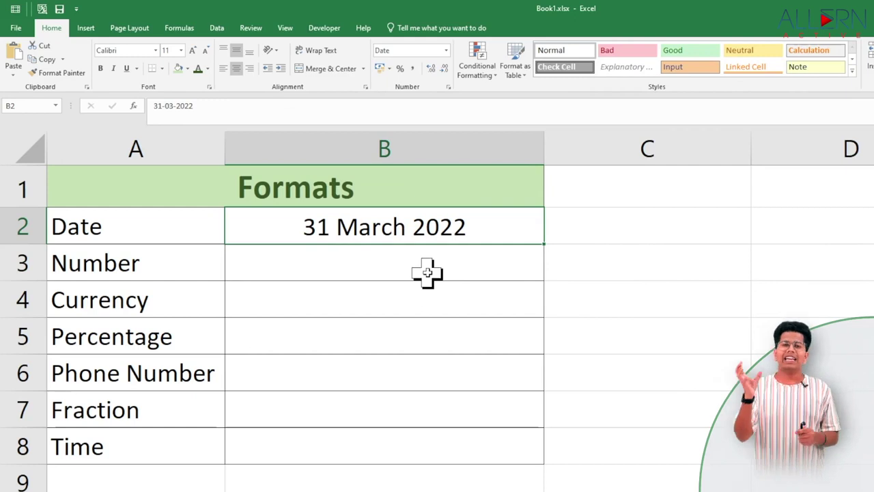
Undo the format change and replace B2's date with 15-8-2022.
{"action": "key", "text": "ctrl+z"}
{"action": "key", "text": "BackSpace"}
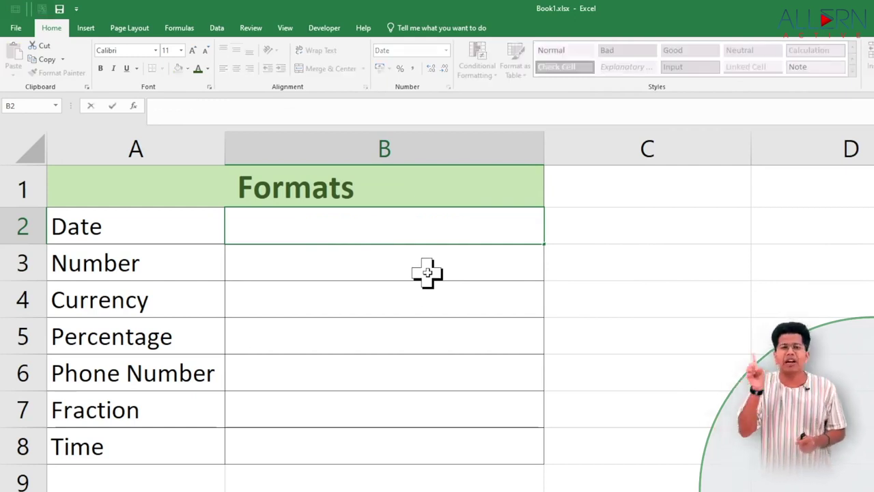
{"action": "type", "text": "15-"}
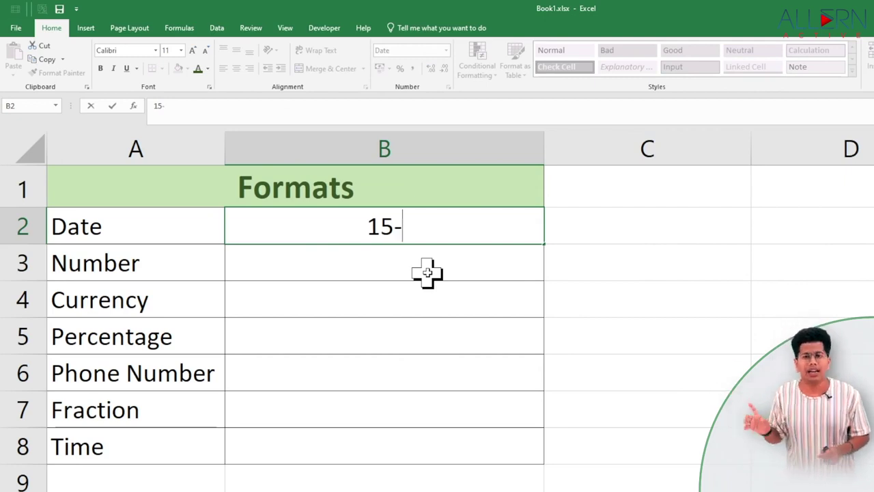
{"action": "type", "text": "8-2022"}
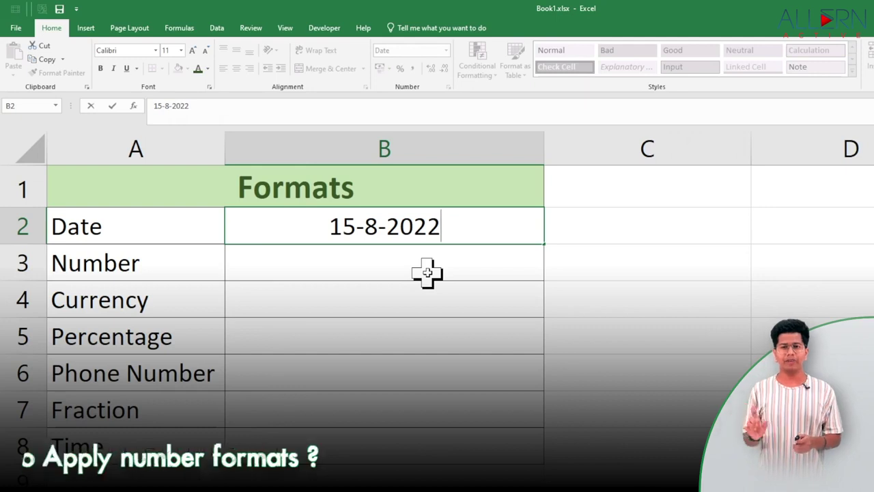
{"action": "key", "text": "ctrl+Return"}
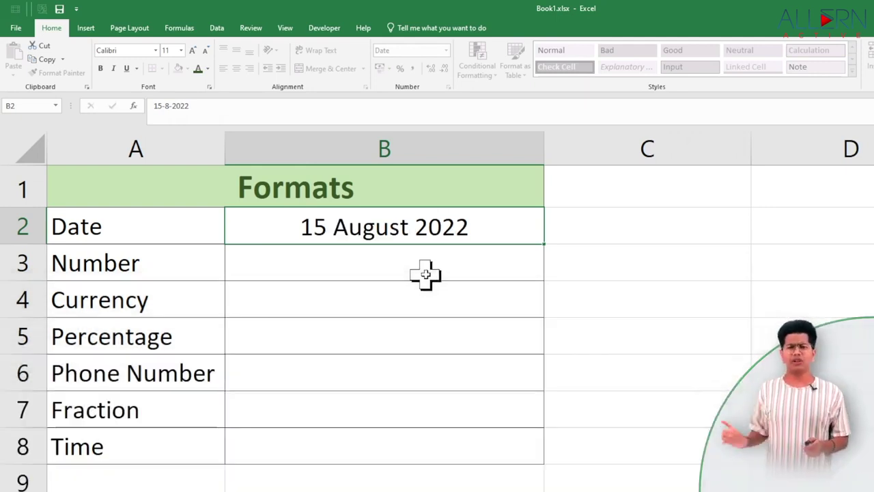
{"action": "left_click", "coordinate": [425, 274]}
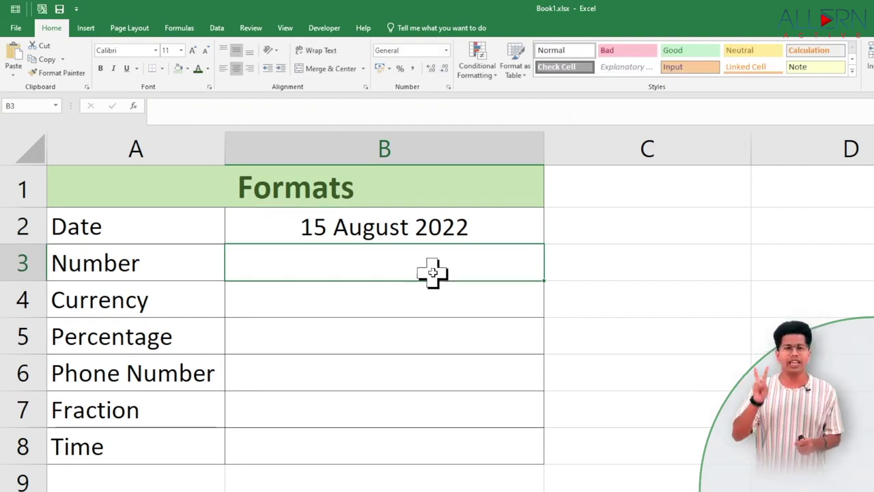
Give cell B3 the Number format with 3 decimal places.
{"action": "right_click", "coordinate": [464, 260]}
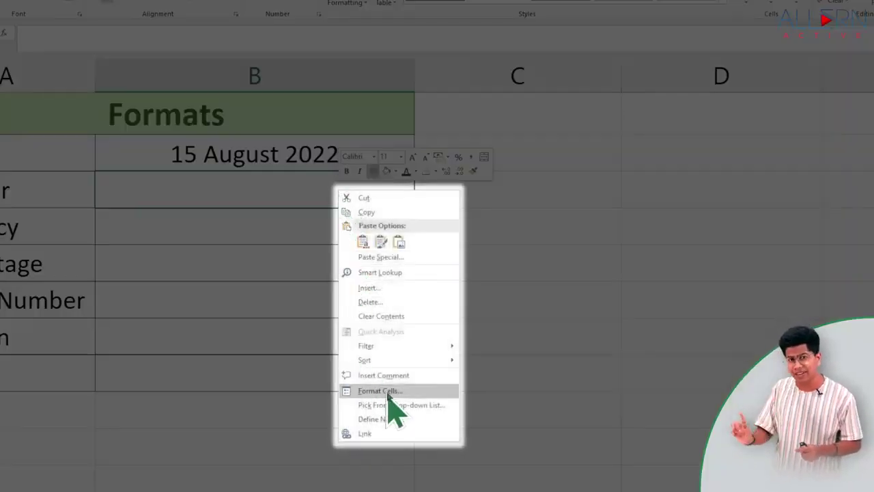
{"action": "left_click", "coordinate": [413, 393]}
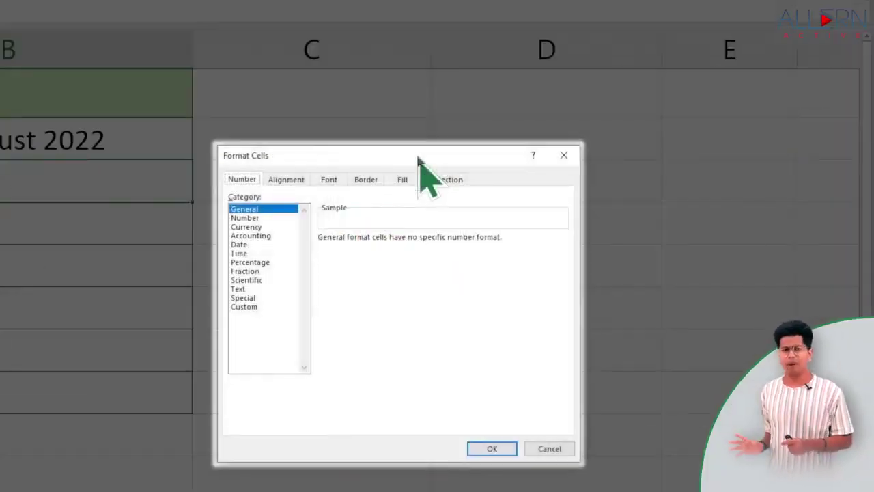
{"action": "left_click", "coordinate": [246, 218]}
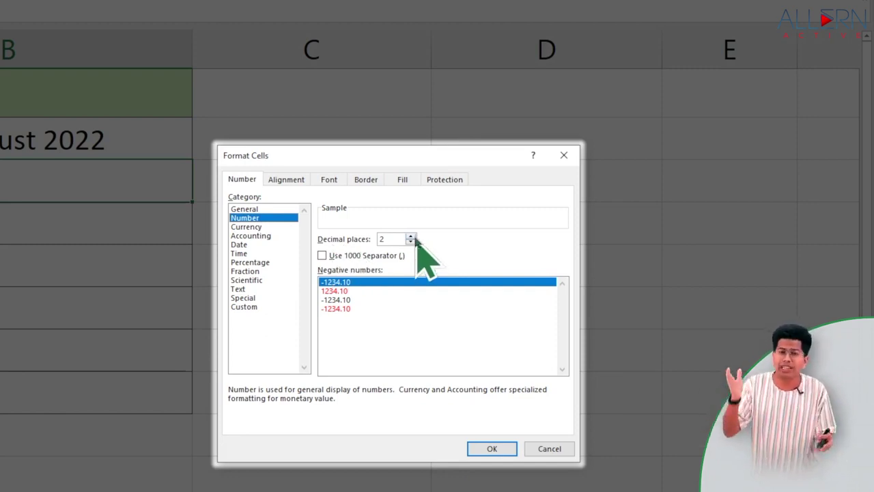
{"action": "left_click", "coordinate": [410, 236]}
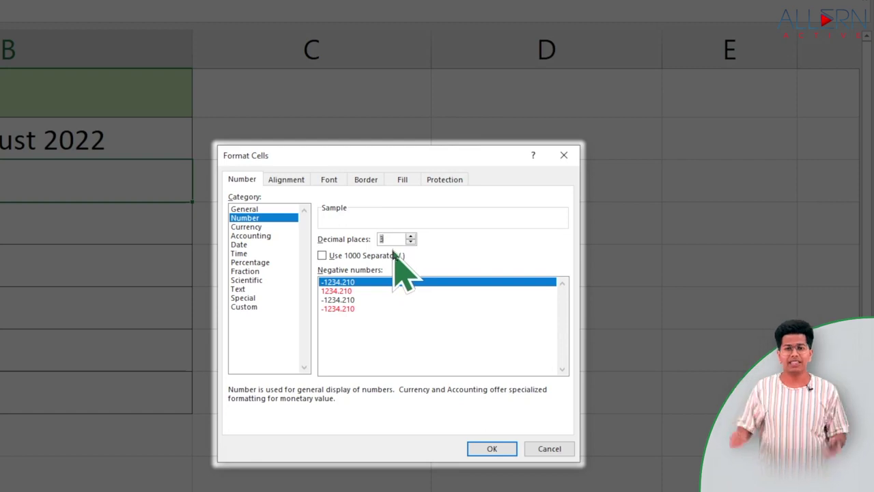
{"action": "left_click", "coordinate": [491, 448]}
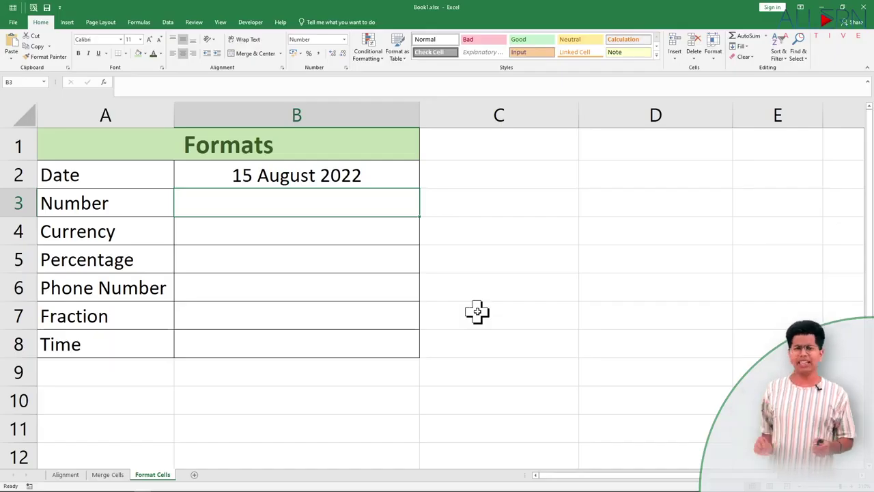
Enter 54 in B3 so it displays as 54.000.
{"action": "type", "text": "54"}
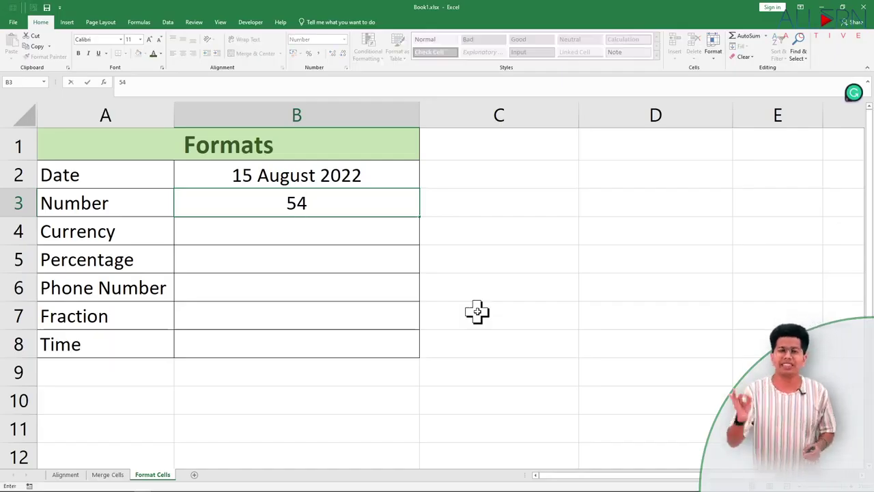
{"action": "key", "text": "Return"}
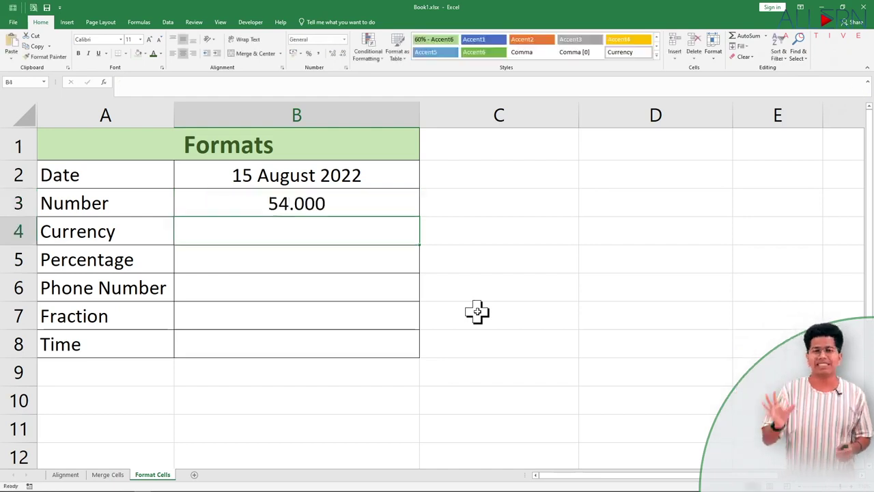
{"action": "left_click", "coordinate": [319, 200]}
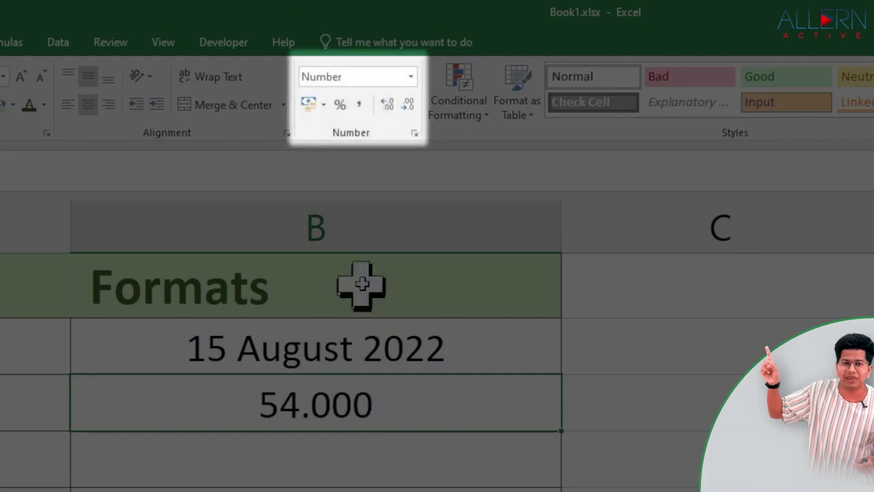
Add three extra decimal places to B3, remove them again, and review the number format settings.
{"action": "left_click", "coordinate": [387, 104]}
{"action": "left_click", "coordinate": [387, 104]}
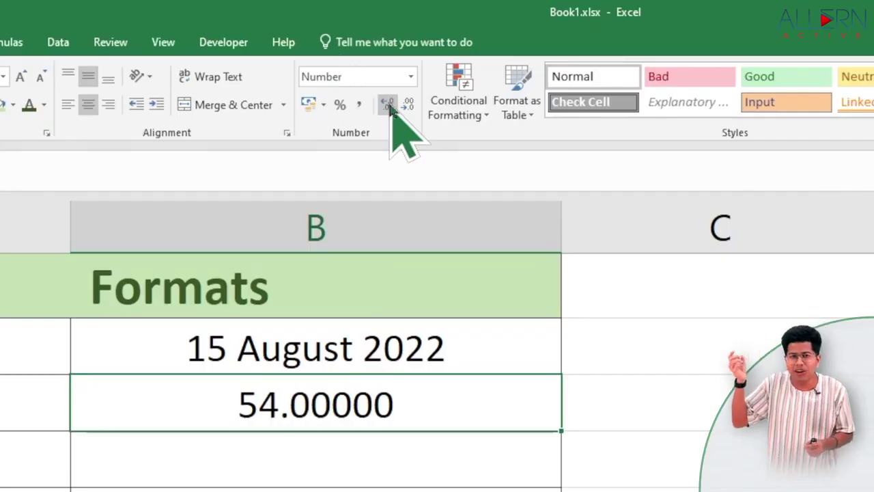
{"action": "left_click", "coordinate": [387, 104]}
{"action": "left_click", "coordinate": [407, 104]}
{"action": "left_click", "coordinate": [407, 104]}
{"action": "left_click", "coordinate": [408, 104]}
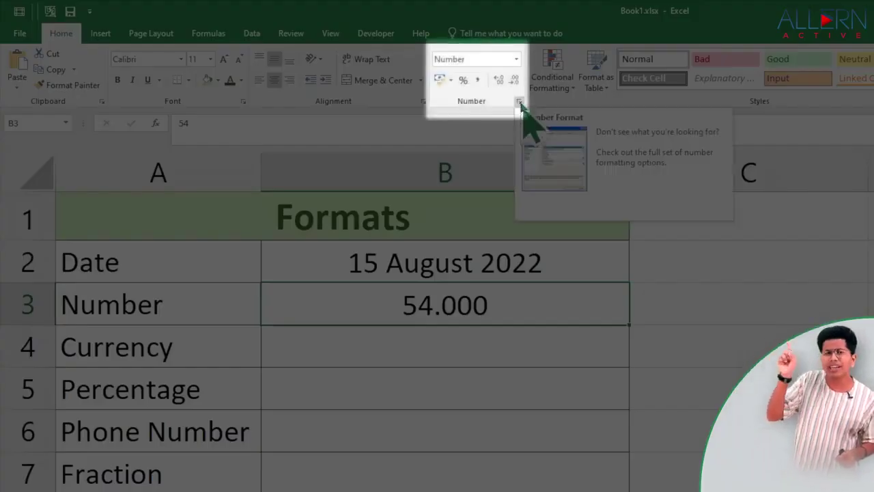
{"action": "left_click", "coordinate": [521, 104]}
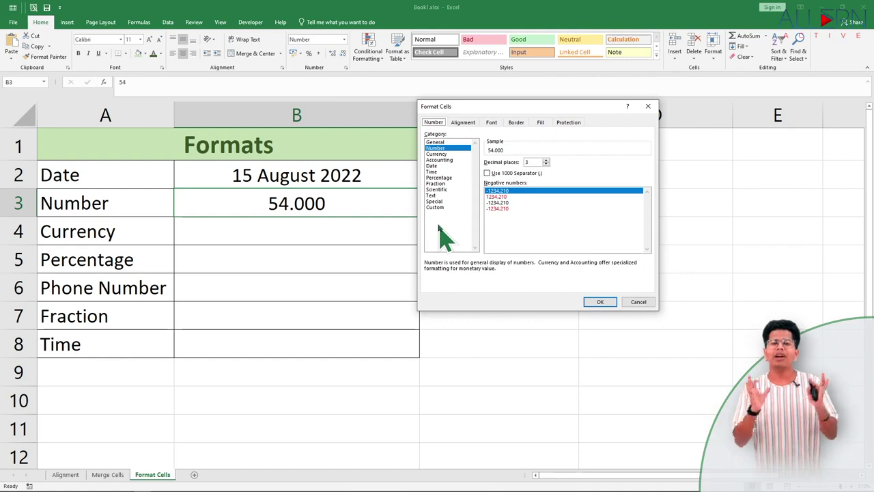
{"action": "left_click", "coordinate": [627, 301]}
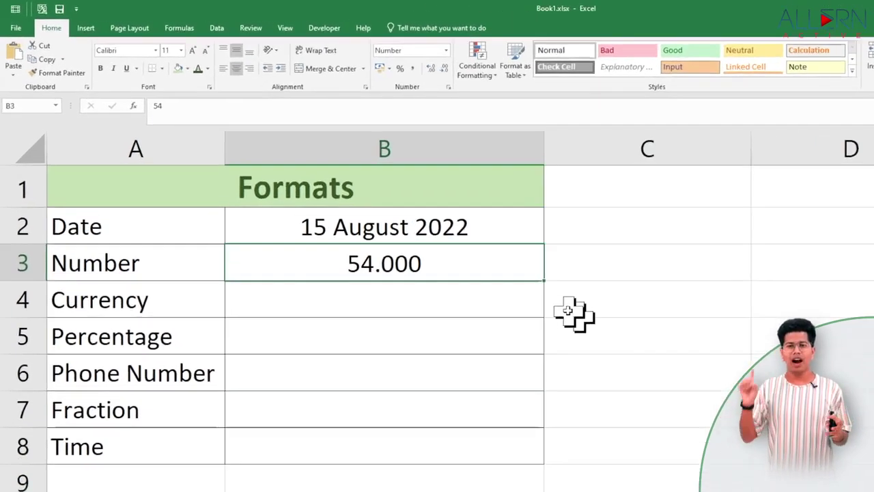
Format B4 as Currency with the ₹ English (India) symbol and 2 decimals, then enter 54.
{"action": "left_click", "coordinate": [507, 305]}
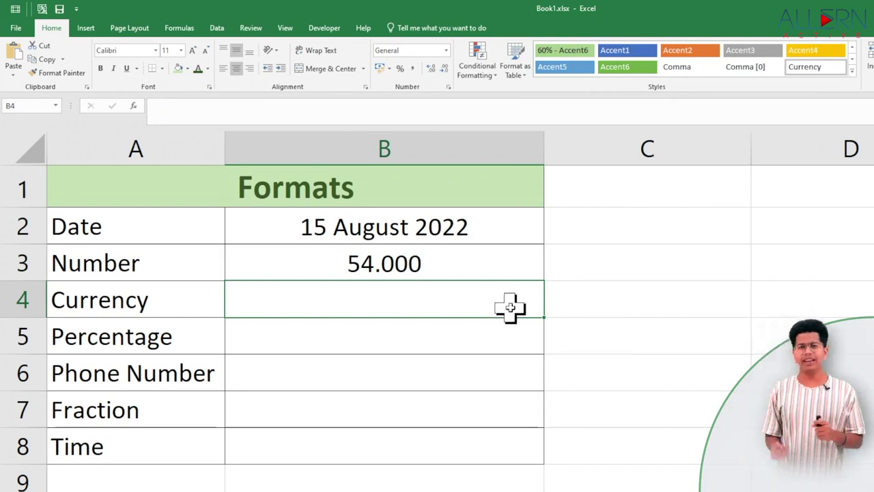
{"action": "left_click", "coordinate": [448, 86]}
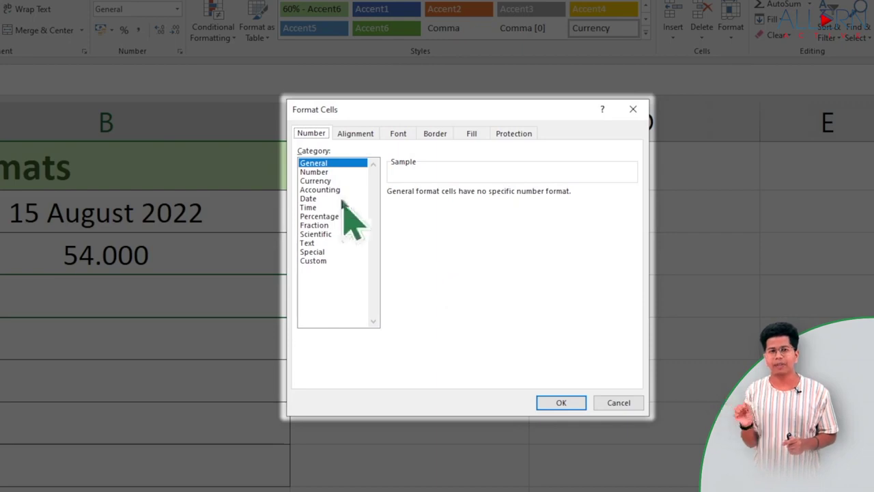
{"action": "left_click", "coordinate": [324, 181]}
{"action": "left_click", "coordinate": [480, 193]}
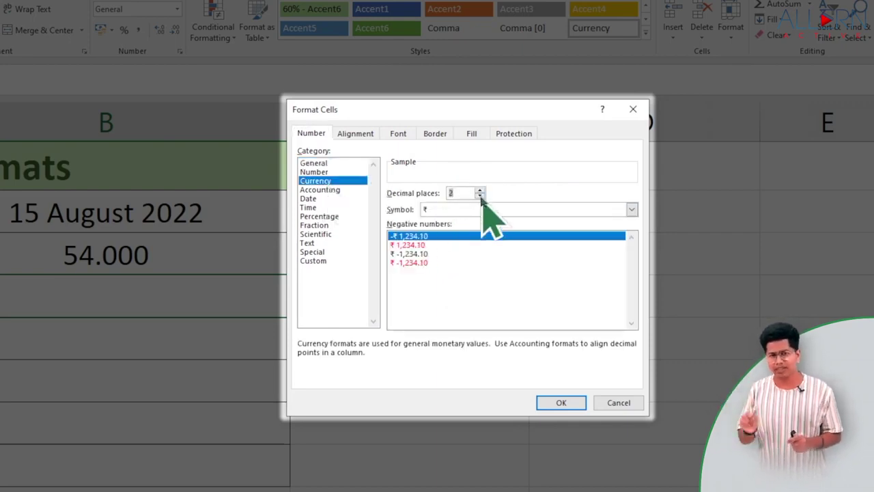
{"action": "left_click", "coordinate": [632, 209]}
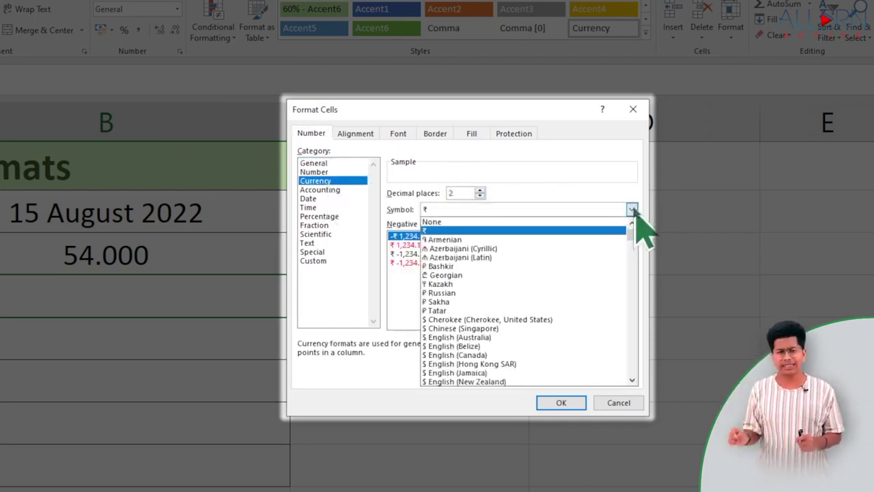
{"action": "scroll", "coordinate": [595, 274], "scroll_direction": "down", "scroll_amount": 4}
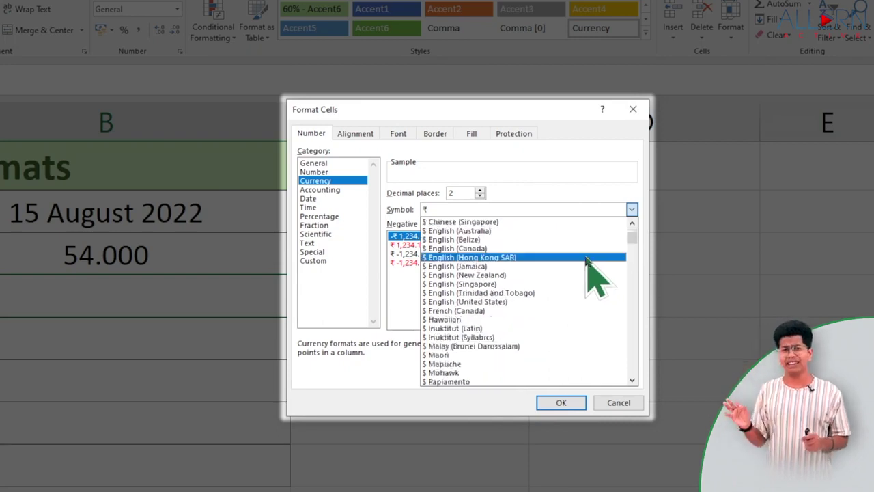
{"action": "scroll", "coordinate": [589, 262], "scroll_direction": "down", "scroll_amount": 9}
{"action": "scroll", "coordinate": [593, 263], "scroll_direction": "down", "scroll_amount": 12}
{"action": "scroll", "coordinate": [591, 261], "scroll_direction": "down", "scroll_amount": 3}
{"action": "left_click", "coordinate": [473, 314]}
{"action": "left_click", "coordinate": [559, 403]}
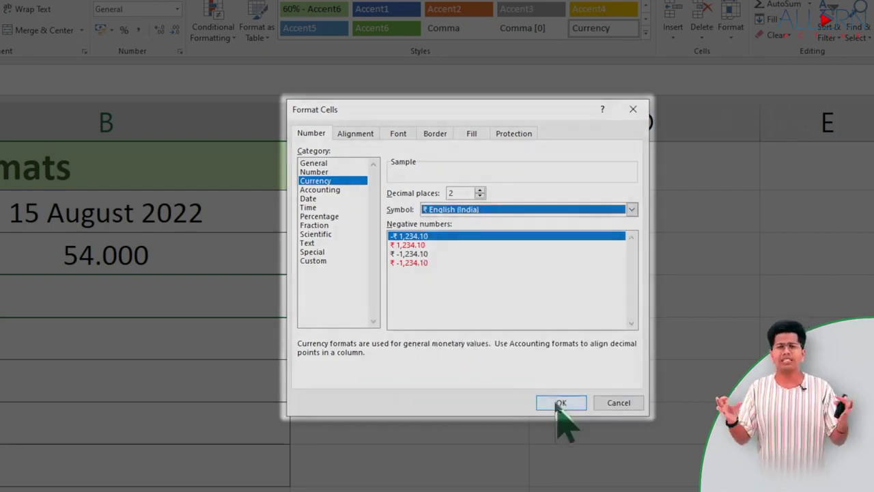
{"action": "type", "text": "54"}
{"action": "key", "text": "Return"}
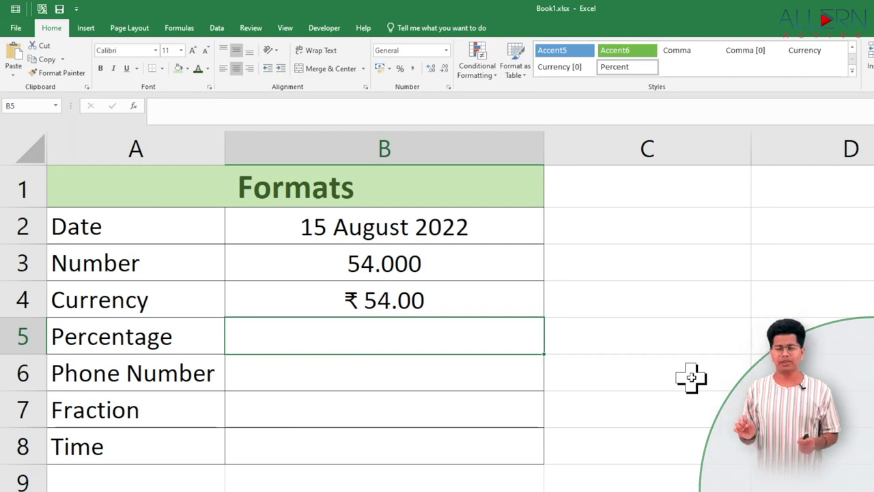
Format B5 as Percentage with 0 decimal places and enter 80.
{"action": "left_click", "coordinate": [448, 87]}
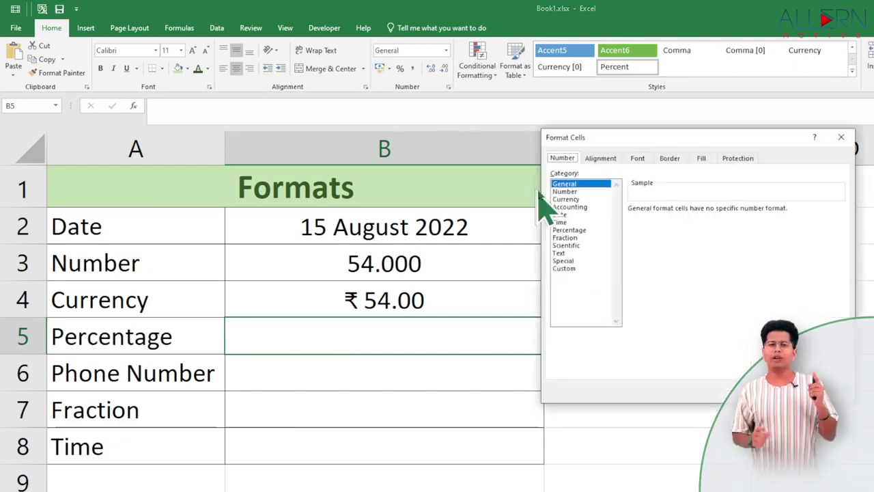
{"action": "left_click", "coordinate": [573, 230]}
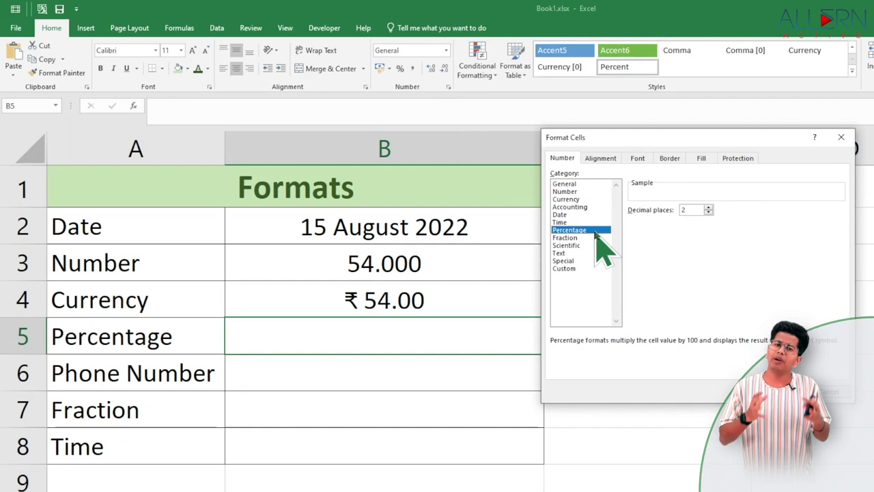
{"action": "left_click", "coordinate": [708, 213]}
{"action": "left_click", "coordinate": [708, 212]}
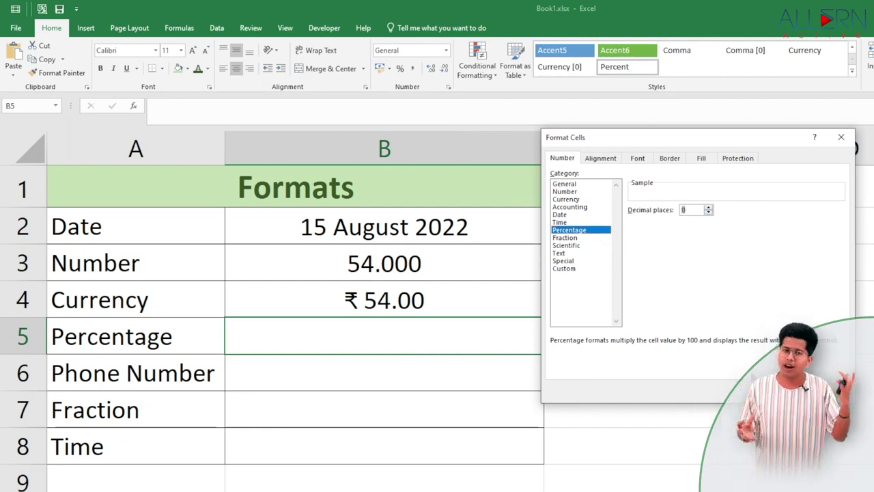
{"action": "key", "text": "Return"}
{"action": "type", "text": "80"}
{"action": "key", "text": "Return"}
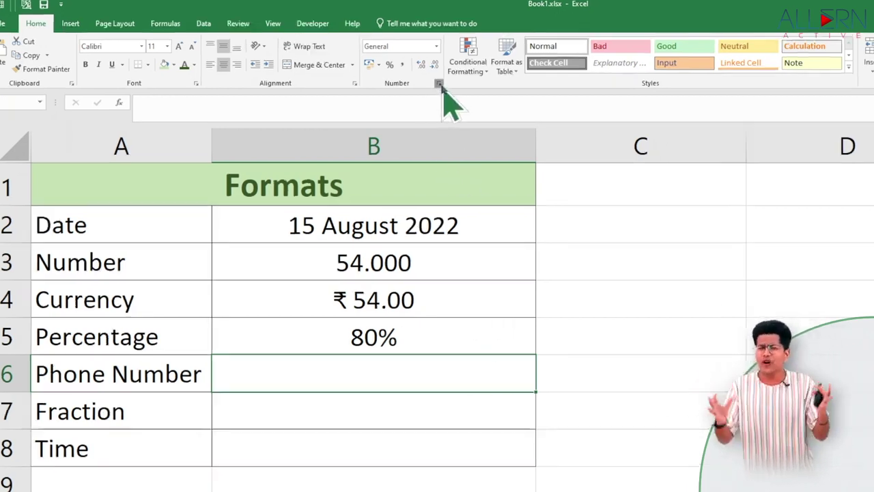
Format B6 as Special > Phone Number with the English (United States) locale.
{"action": "left_click", "coordinate": [450, 87]}
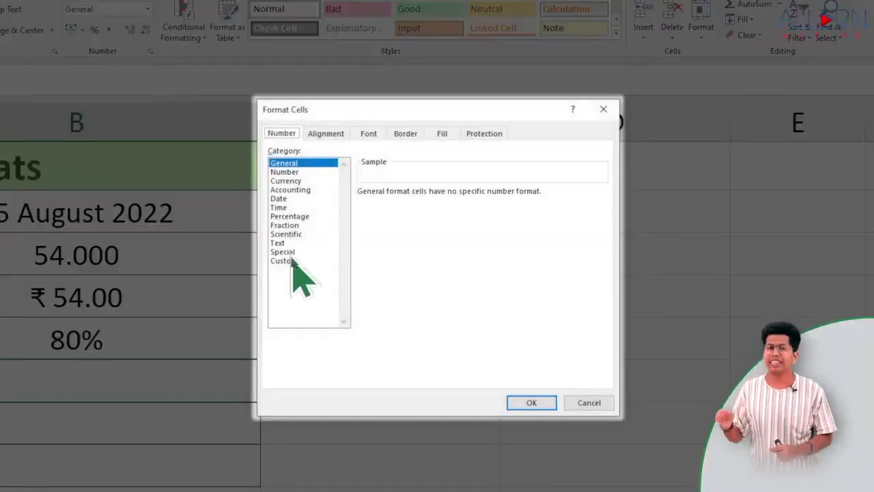
{"action": "left_click", "coordinate": [293, 252]}
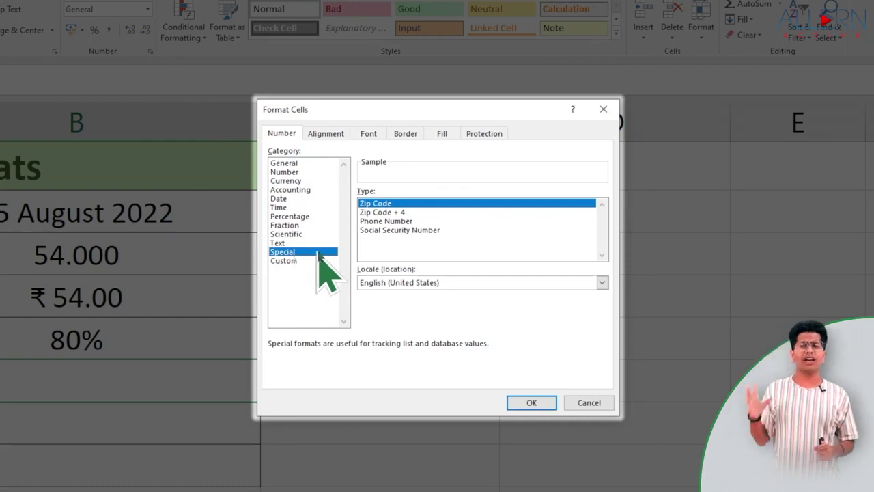
{"action": "left_click", "coordinate": [382, 222]}
{"action": "left_click", "coordinate": [601, 282]}
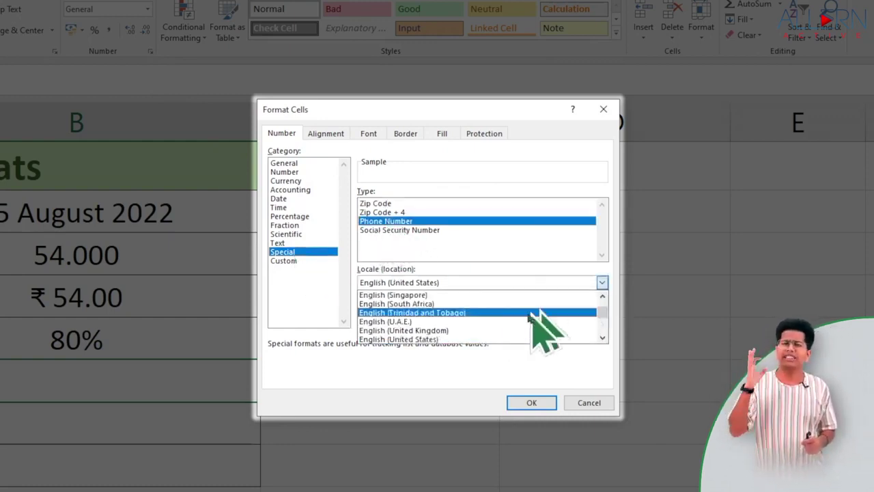
{"action": "scroll", "coordinate": [494, 308], "scroll_direction": "down", "scroll_amount": 6}
{"action": "scroll", "coordinate": [495, 318], "scroll_direction": "up", "scroll_amount": 5}
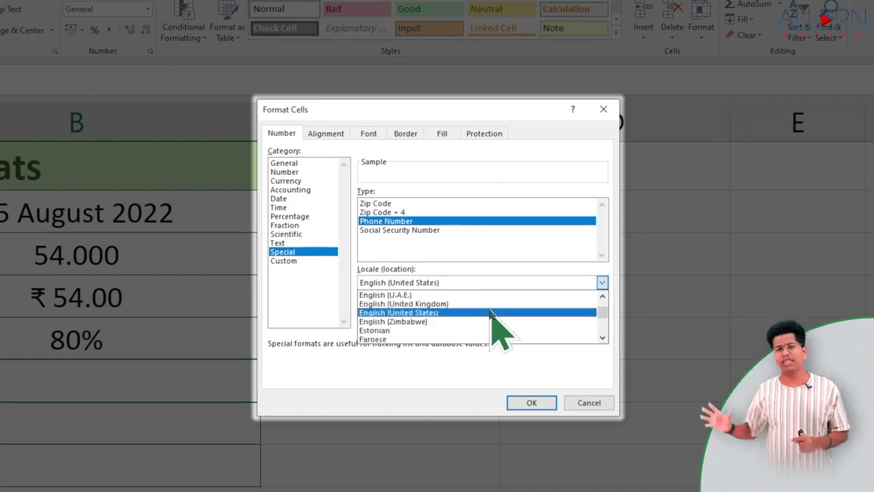
{"action": "left_click", "coordinate": [450, 311]}
{"action": "left_click", "coordinate": [530, 402]}
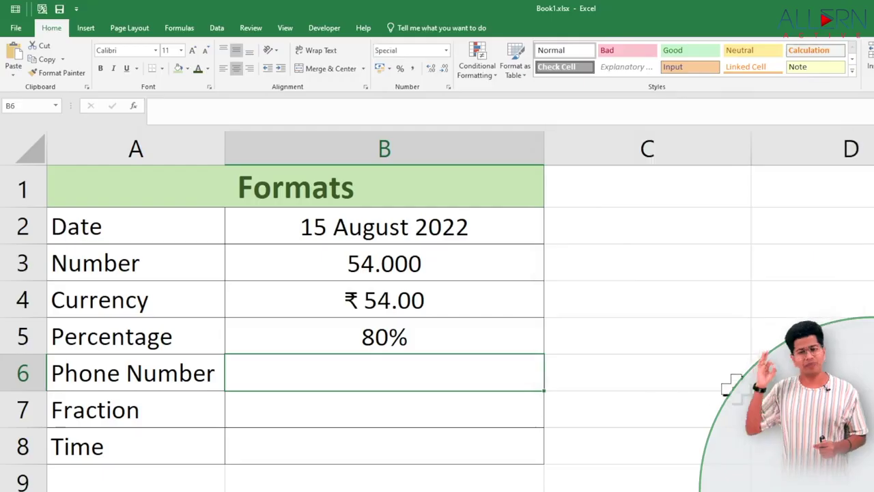
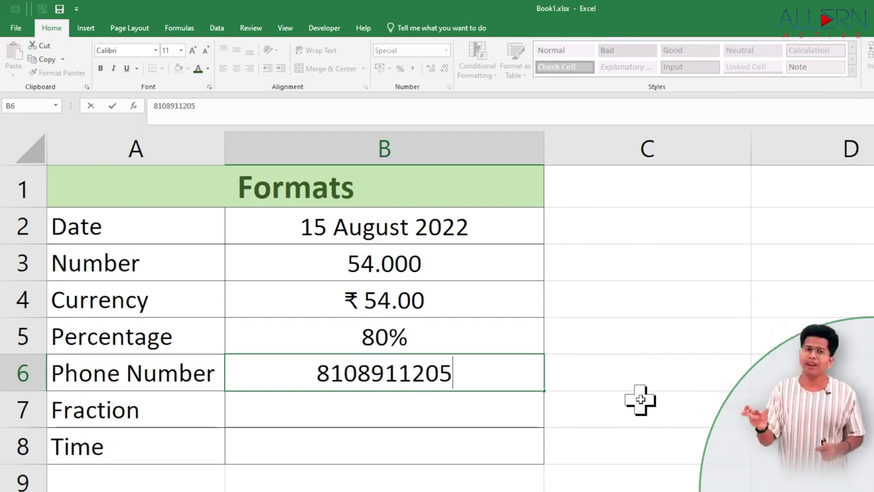
Enter the ten-digit phone number in B6 and move on to B7.
{"action": "key", "text": "ctrl+Return"}
{"action": "key", "text": "Return"}
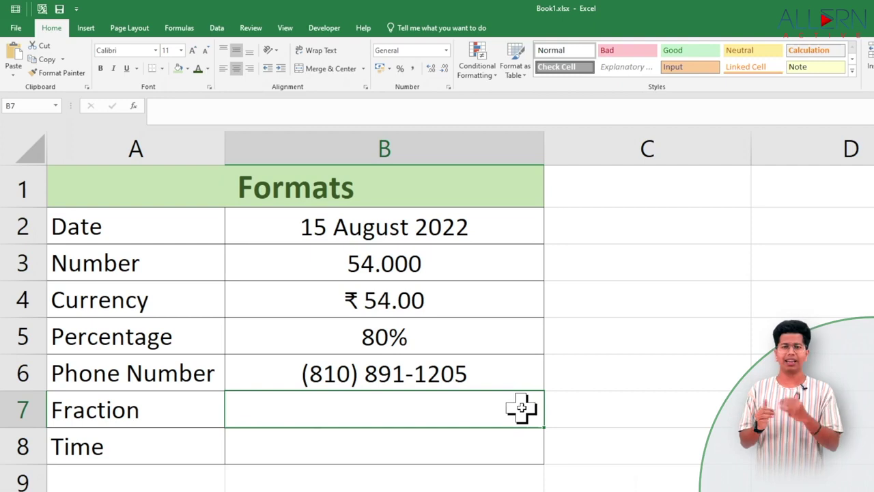
Format B7 as a Fraction As halves (1/2) and enter 1/2.
{"action": "left_click", "coordinate": [449, 87]}
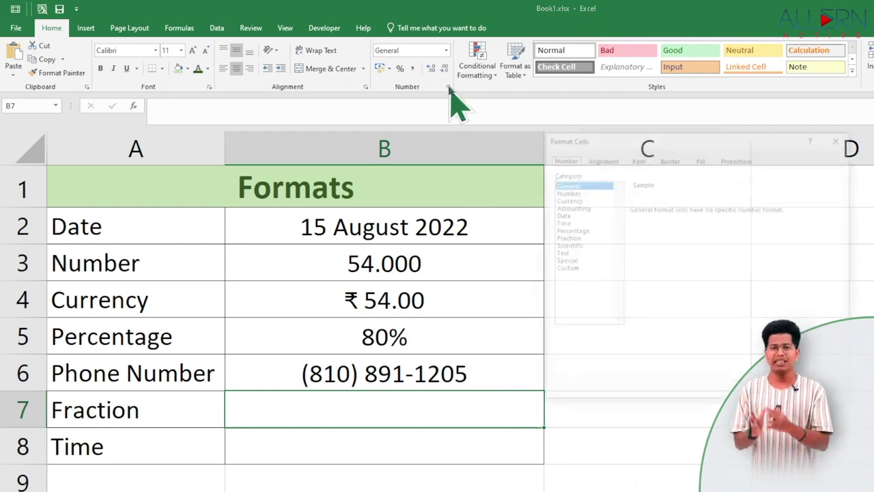
{"action": "left_click", "coordinate": [571, 237]}
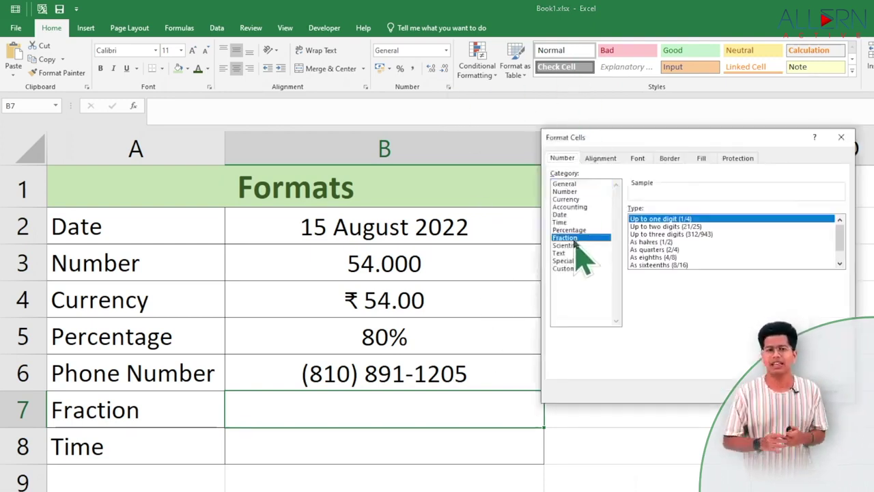
{"action": "left_click", "coordinate": [702, 227]}
{"action": "left_click", "coordinate": [706, 235]}
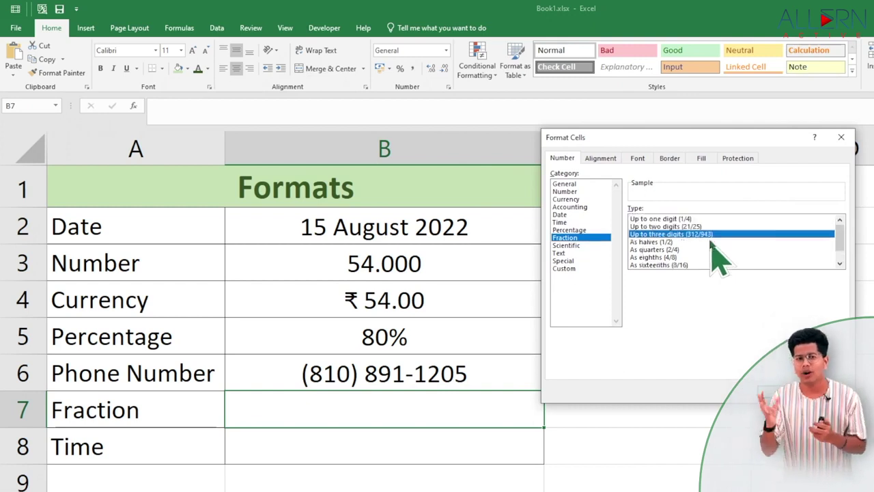
{"action": "left_click", "coordinate": [668, 243]}
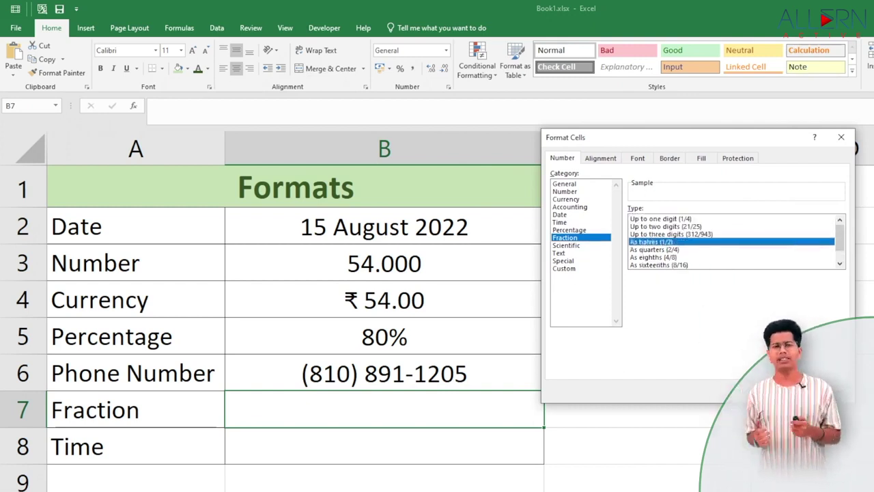
{"action": "key", "text": "Return"}
{"action": "type", "text": "1/"}
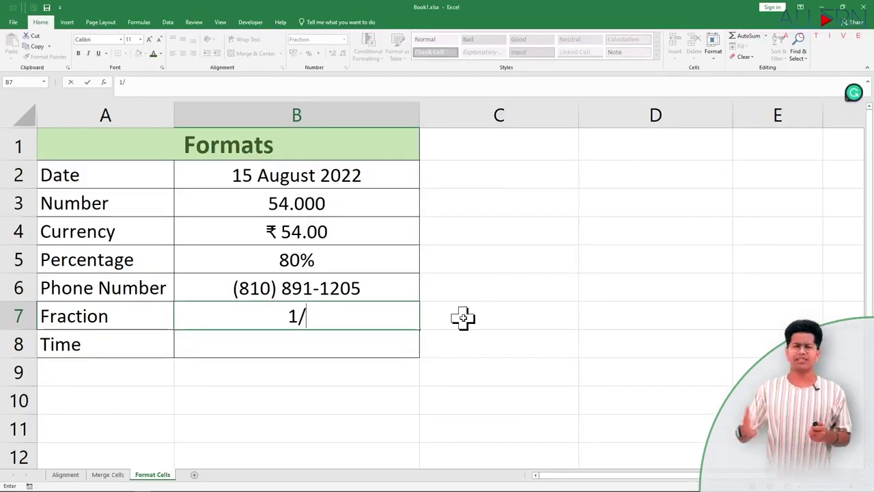
{"action": "type", "text": "2"}
{"action": "key", "text": "Return"}
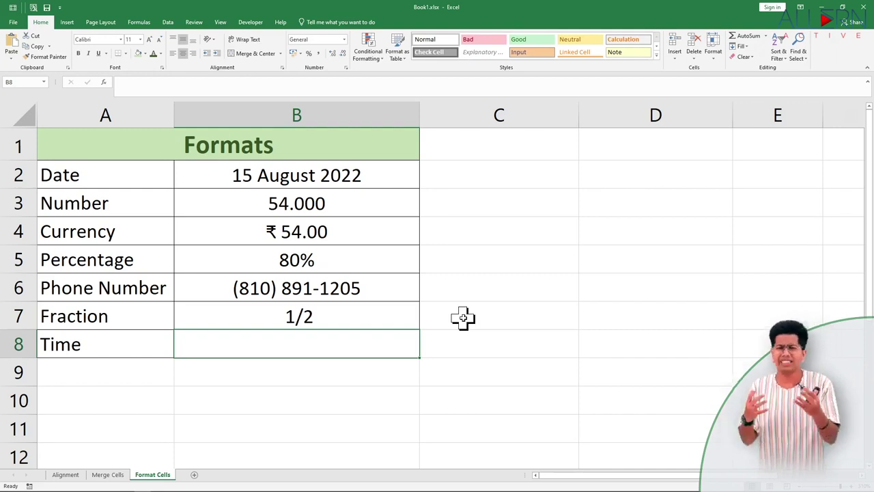
Format B8 with the 1:30 PM time type in English (United States) and enter 03:25.
{"action": "left_click", "coordinate": [346, 68]}
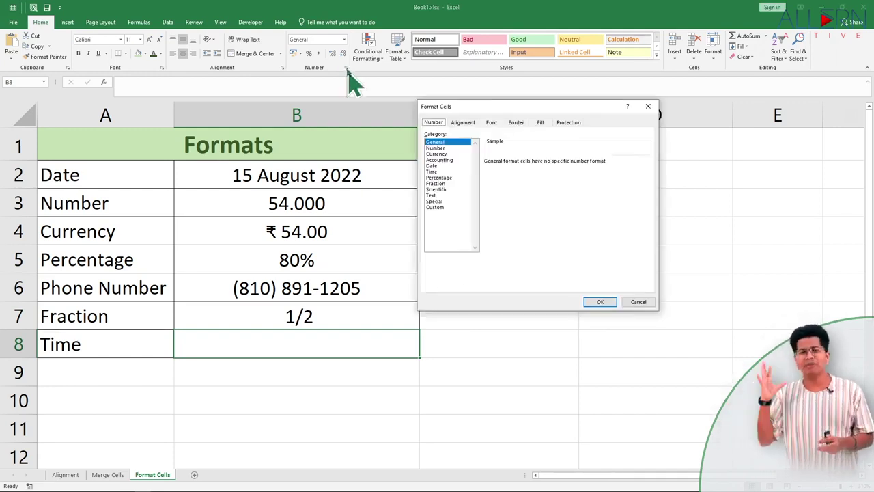
{"action": "left_click", "coordinate": [431, 172]}
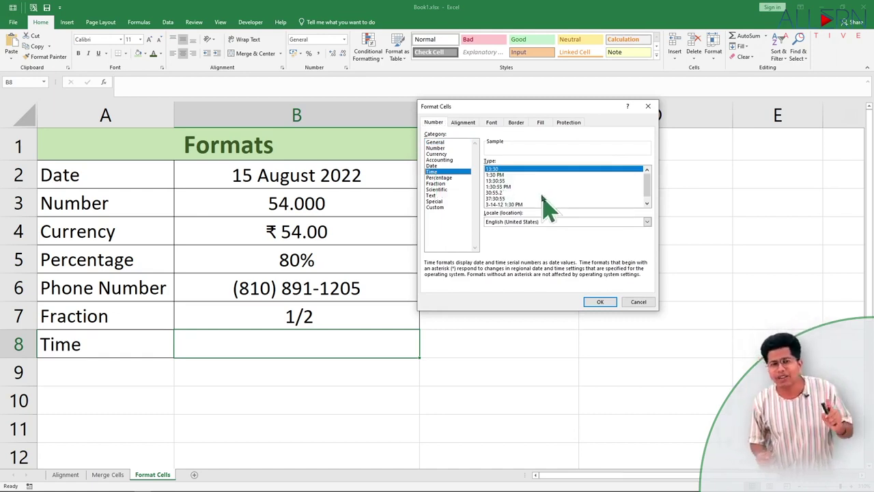
{"action": "left_click", "coordinate": [502, 175]}
{"action": "left_click", "coordinate": [647, 221]}
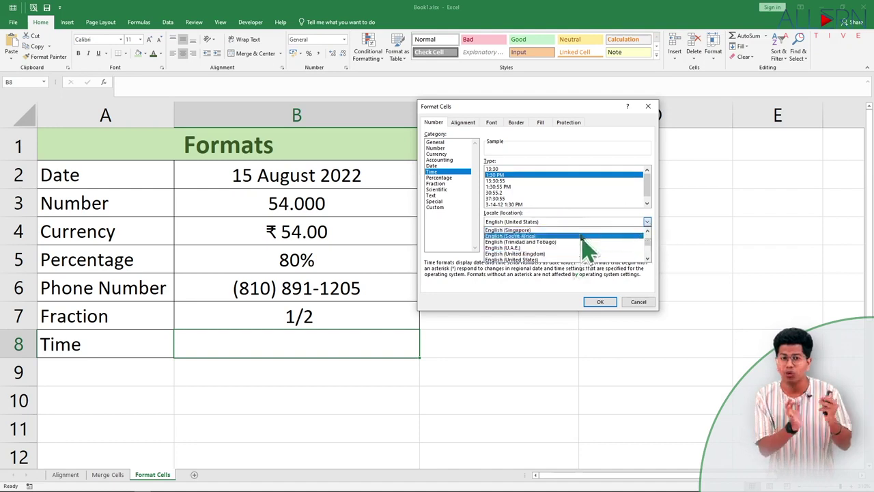
{"action": "left_click", "coordinate": [581, 258]}
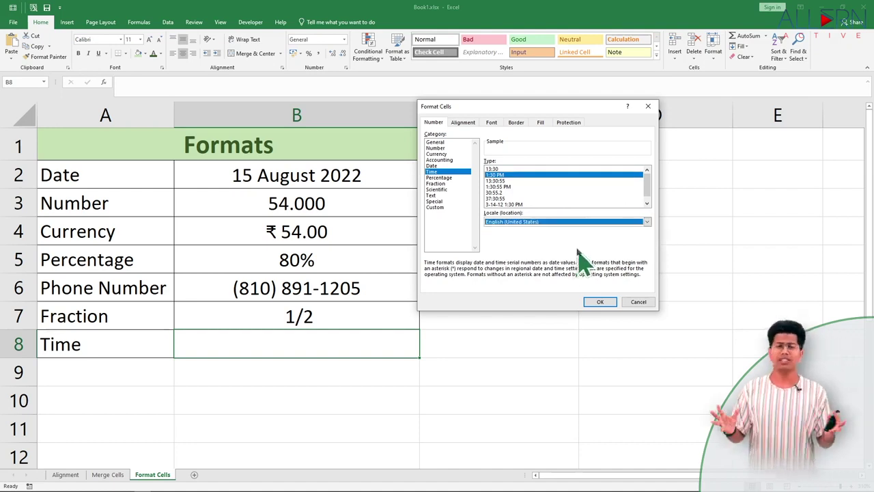
{"action": "left_click", "coordinate": [600, 302]}
{"action": "type", "text": "03"}
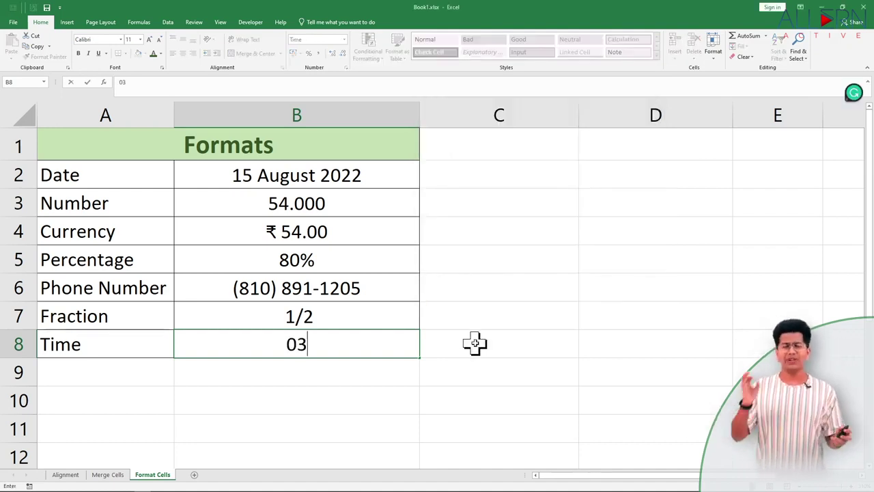
{"action": "type", "text": ":25"}
{"action": "key", "text": "Return"}
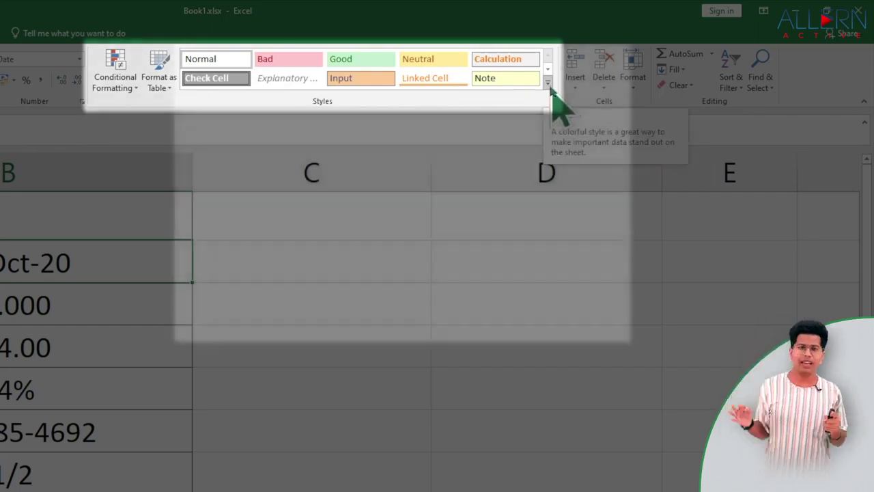
Apply the Heading 1 cell style to the 25-Oct-20 date in B2.
{"action": "left_click", "coordinate": [549, 86]}
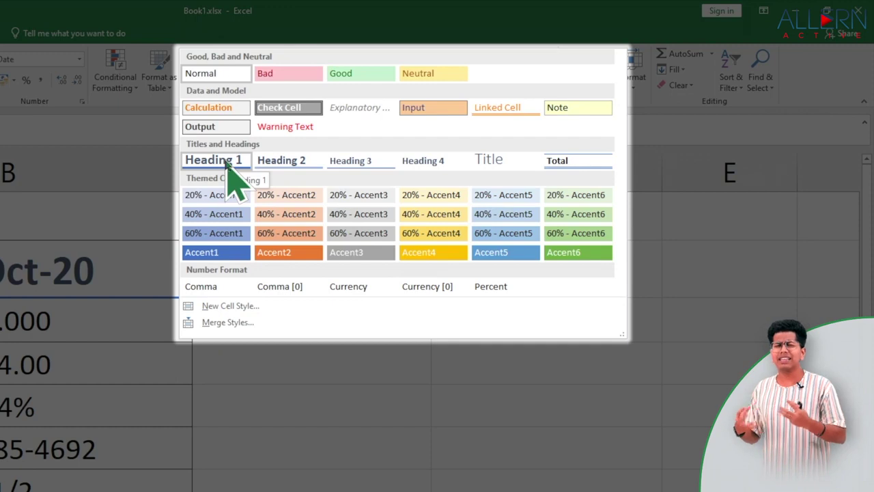
{"action": "left_click", "coordinate": [213, 160]}
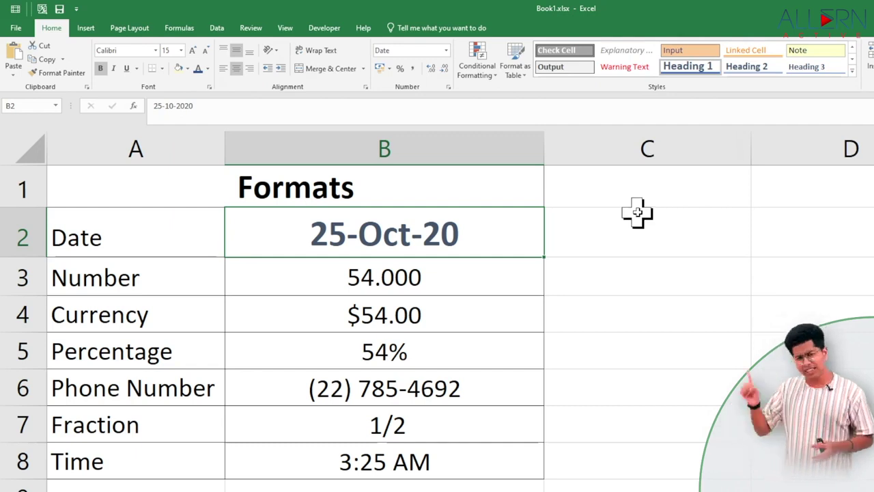
Set the Formats title cell to the Aclonica font at size 16.
{"action": "left_click", "coordinate": [489, 187]}
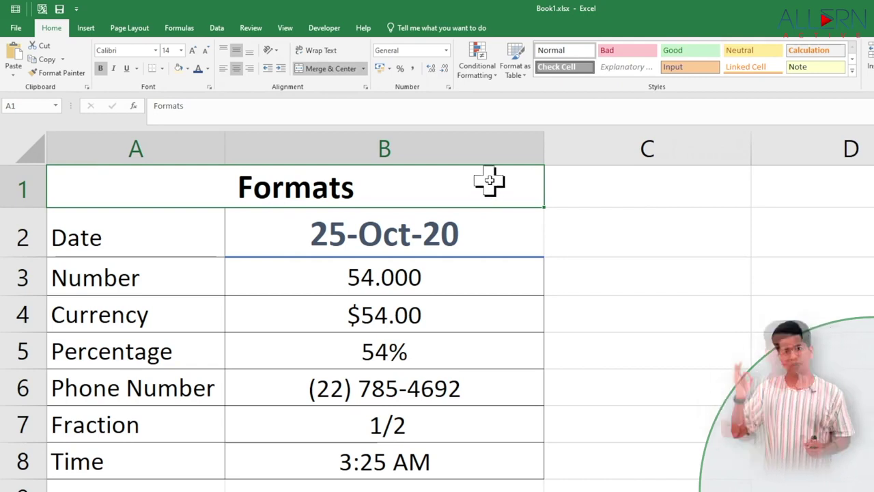
{"action": "left_click", "coordinate": [156, 50]}
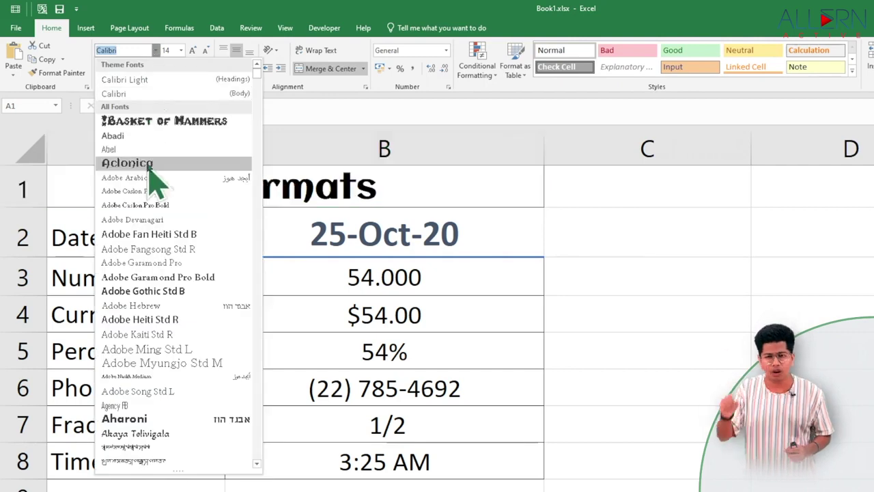
{"action": "left_click", "coordinate": [145, 163]}
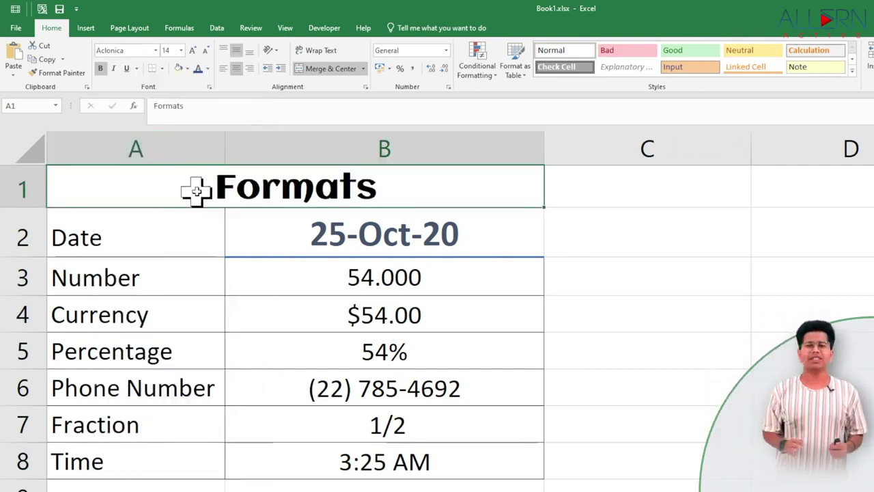
{"action": "left_click", "coordinate": [193, 51]}
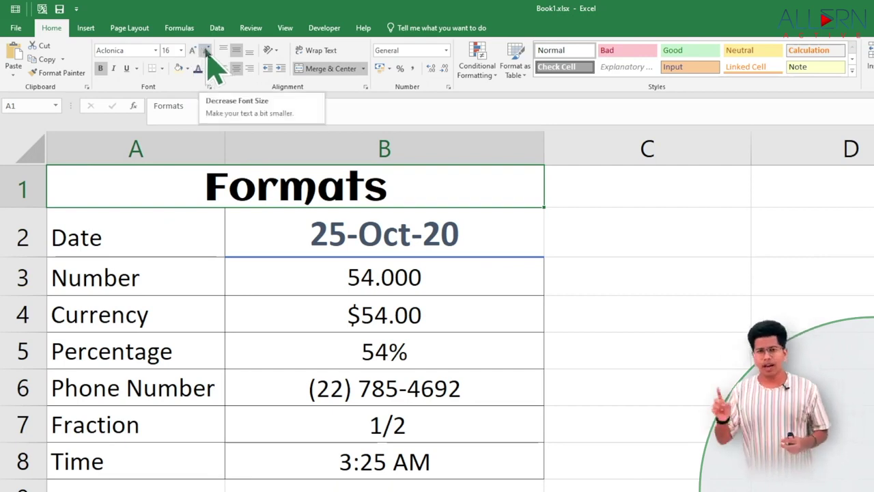
Give the Formats title dark green text and a light green cell fill.
{"action": "left_click", "coordinate": [207, 69]}
{"action": "left_click", "coordinate": [269, 148]}
{"action": "left_click", "coordinate": [207, 69]}
{"action": "left_click", "coordinate": [287, 137]}
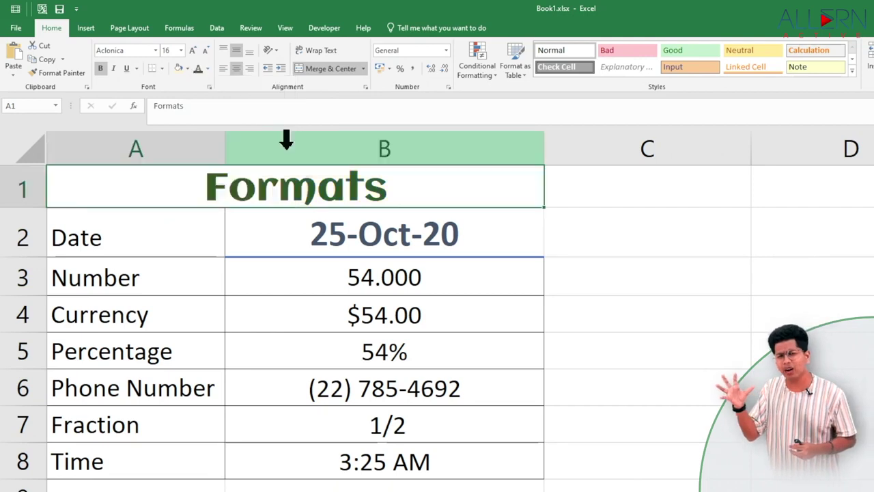
{"action": "left_click", "coordinate": [187, 69]}
{"action": "left_click", "coordinate": [273, 123]}
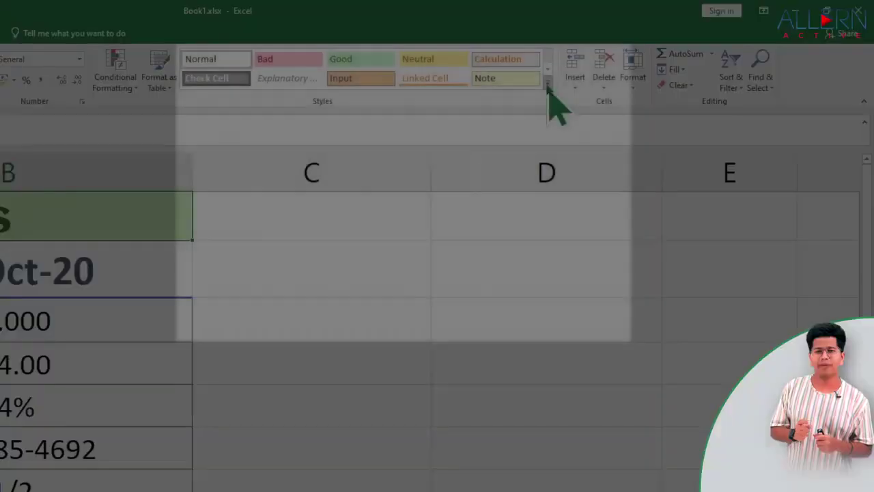
Create a cell style named New Style based on the Formats title's formatting.
{"action": "left_click", "coordinate": [547, 86]}
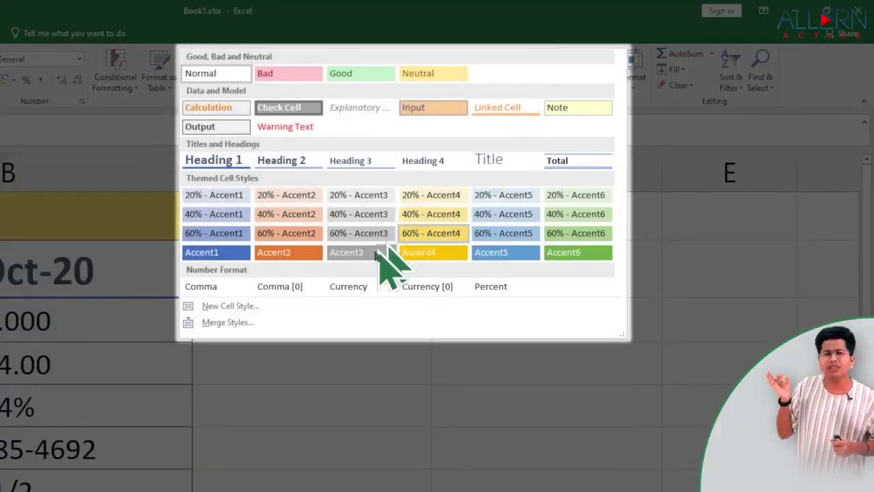
{"action": "left_click", "coordinate": [256, 306]}
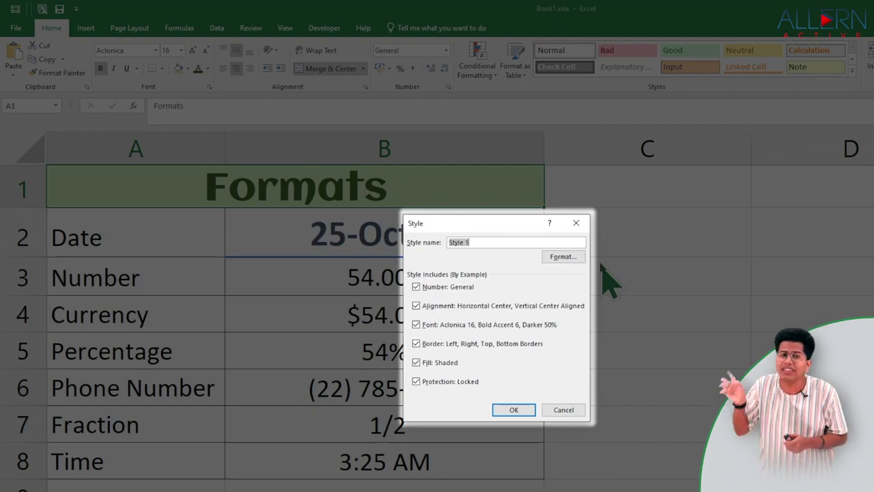
{"action": "type", "text": "New "}
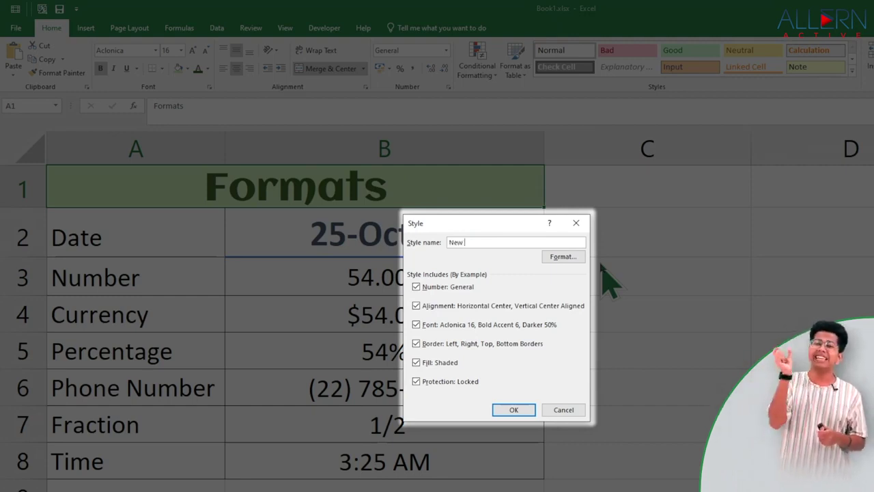
{"action": "type", "text": "Styles"}
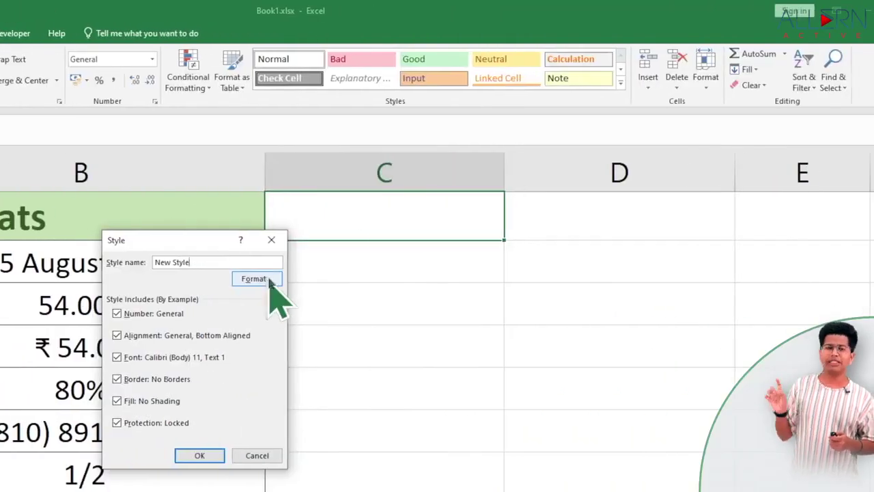
{"action": "left_click", "coordinate": [269, 279]}
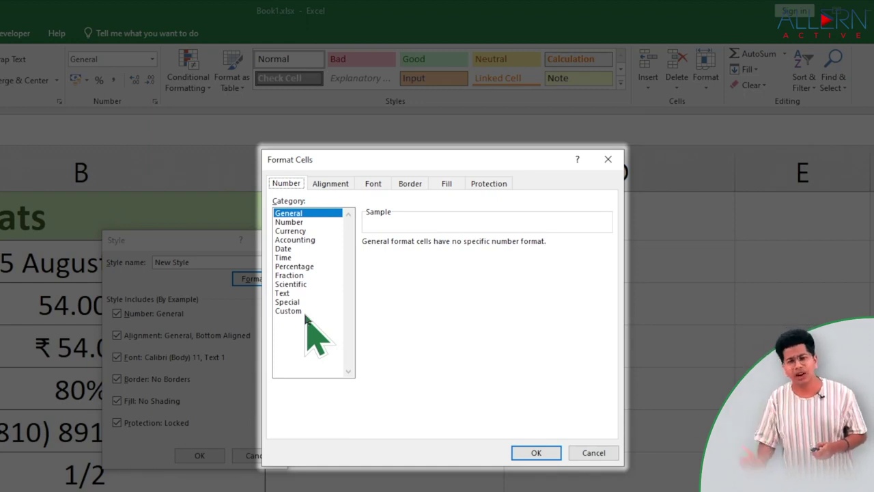
{"action": "left_click", "coordinate": [536, 453]}
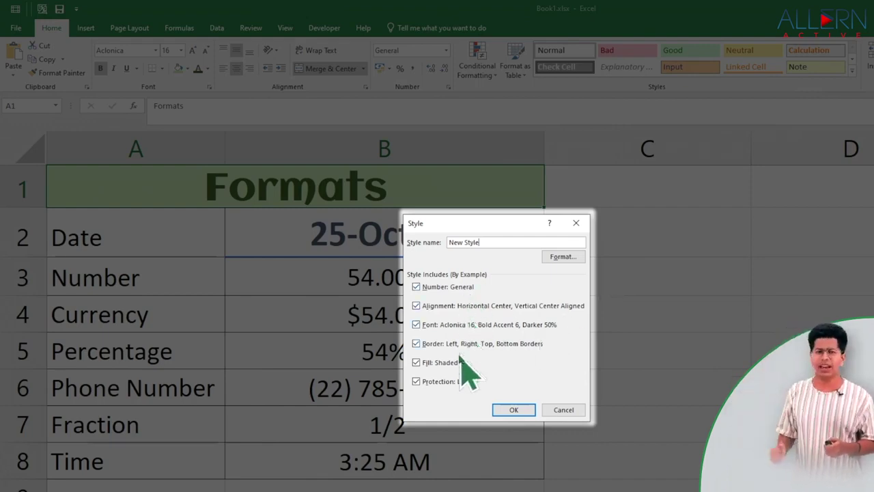
{"action": "left_click", "coordinate": [513, 410]}
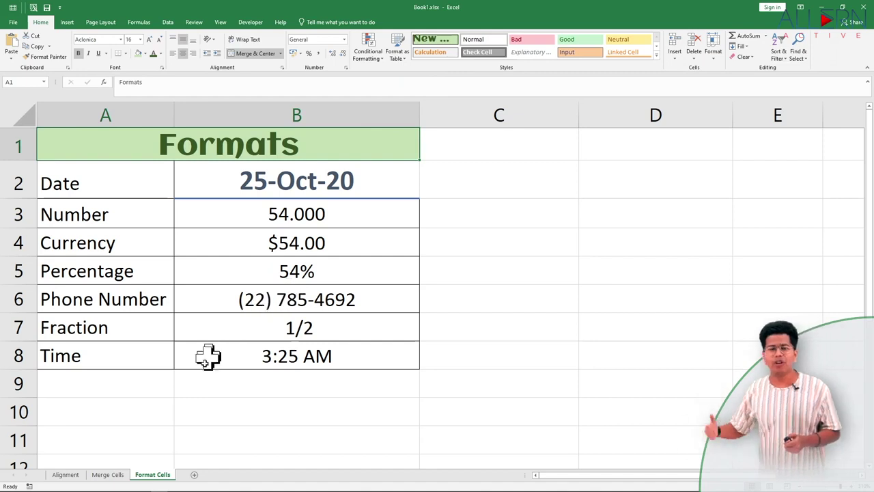
Apply New Style to the Oxford High School and Seven Wonders of India titles.
{"action": "left_click", "coordinate": [109, 474]}
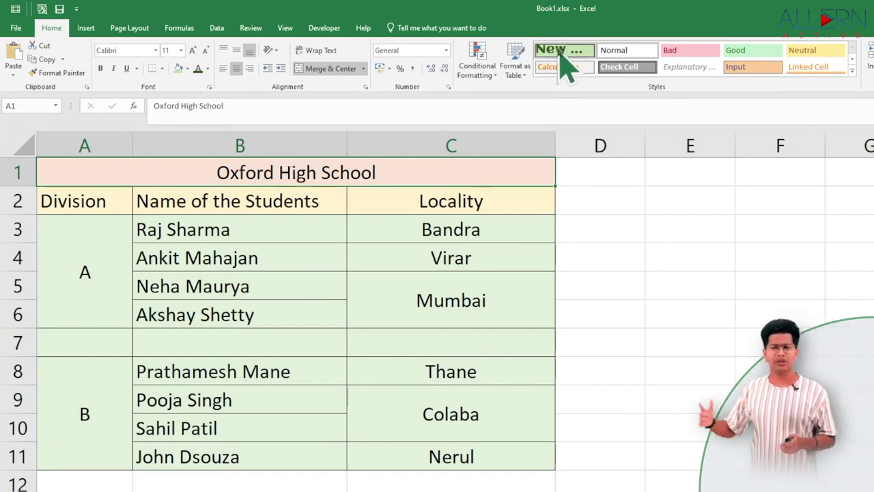
{"action": "left_click", "coordinate": [561, 55]}
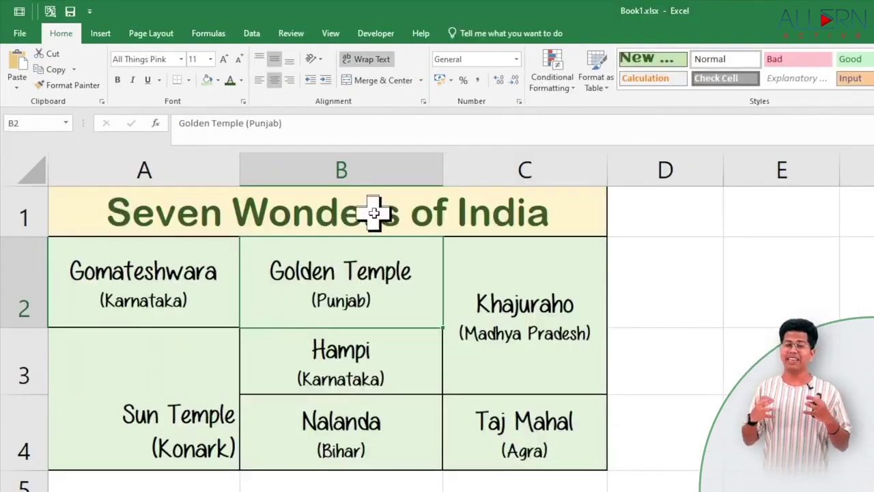
{"action": "left_click", "coordinate": [646, 61]}
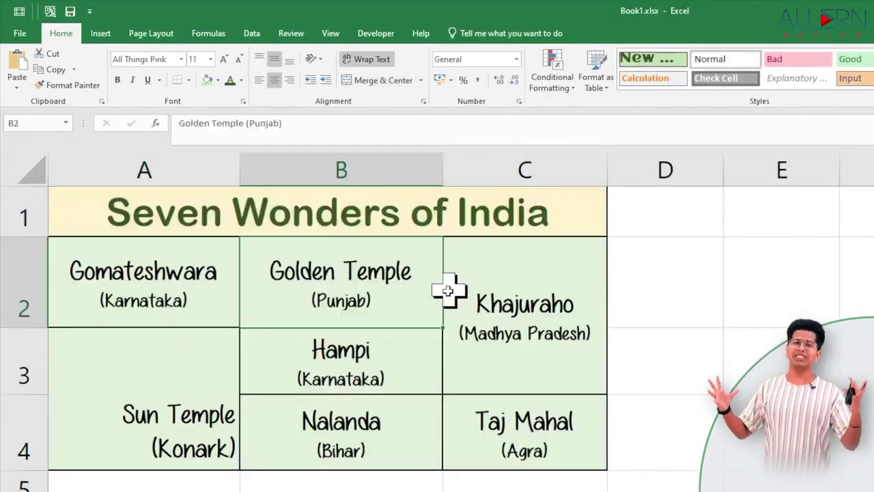
{"action": "left_click", "coordinate": [485, 209]}
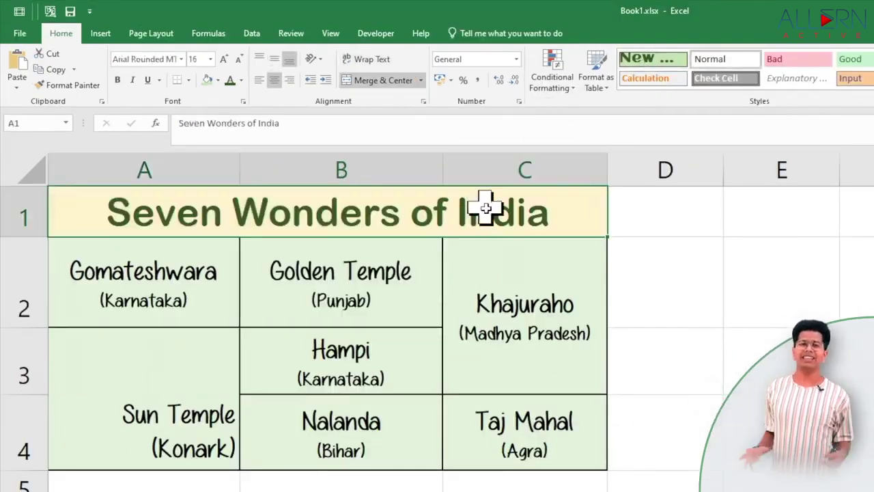
{"action": "left_click", "coordinate": [649, 61]}
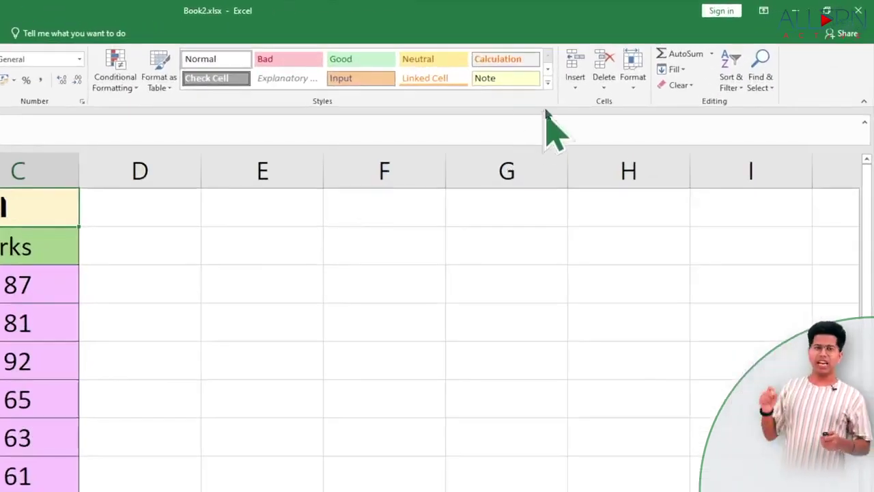
Merge the cell styles from Book1.xlsx into Book2.
{"action": "left_click", "coordinate": [547, 83]}
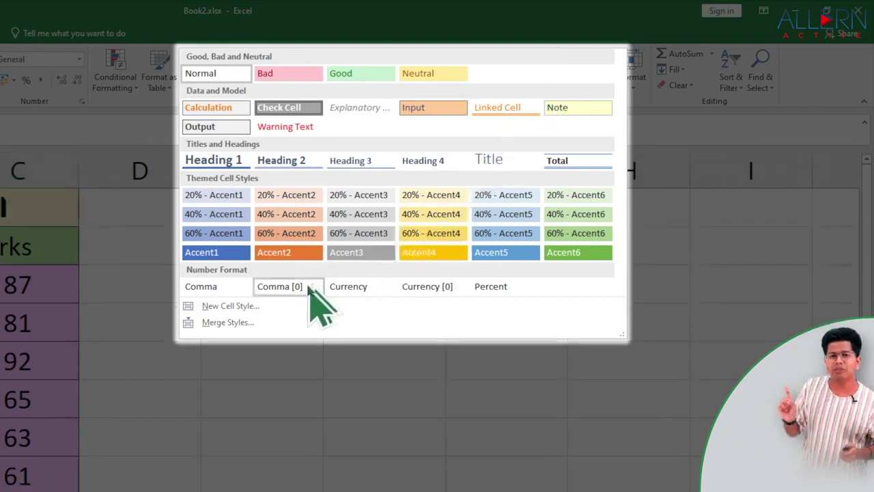
{"action": "left_click", "coordinate": [249, 326]}
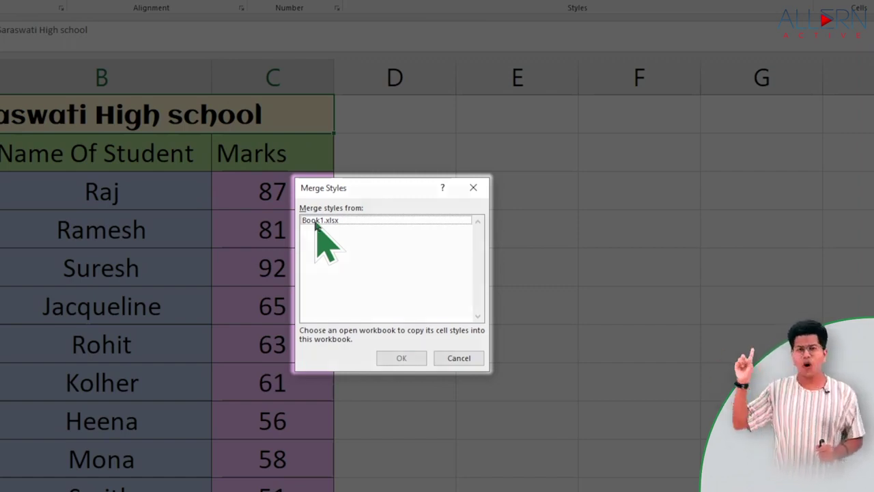
{"action": "left_click", "coordinate": [317, 220]}
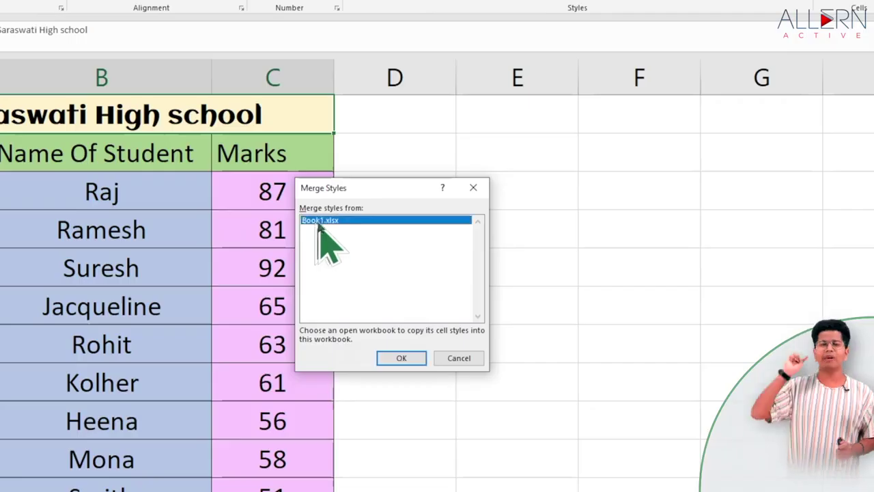
{"action": "left_click", "coordinate": [396, 358]}
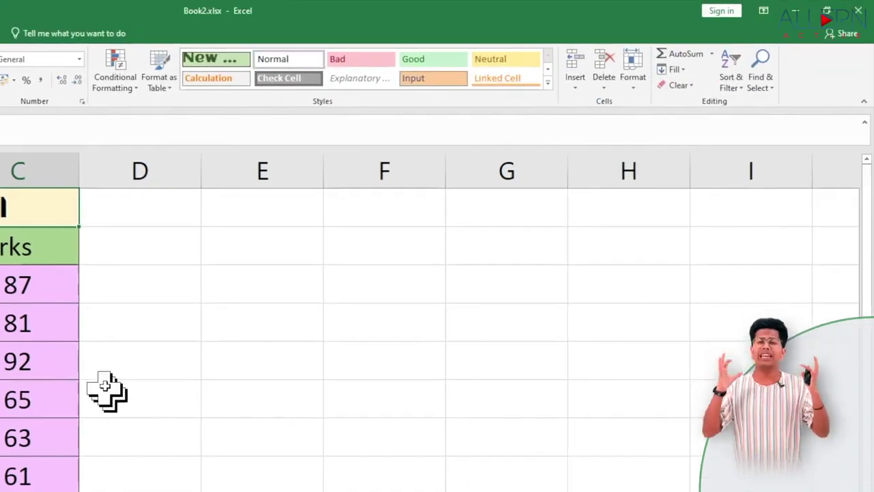